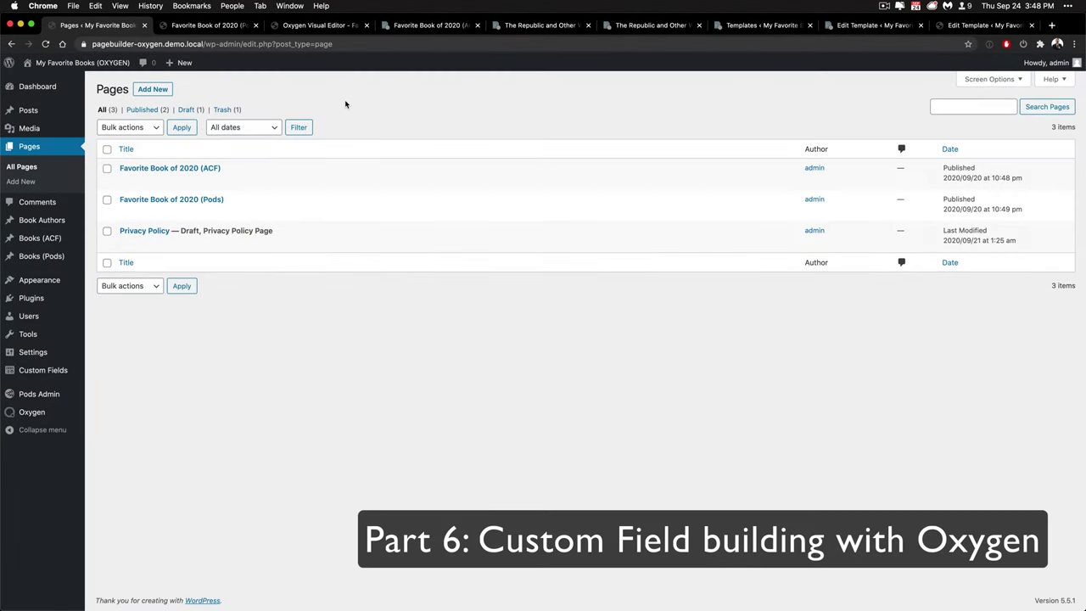
# View the published Favorite Book of 2020 (Pods) page and its layout in the Oxygen Visual Editor
pyautogui.click(212, 25)
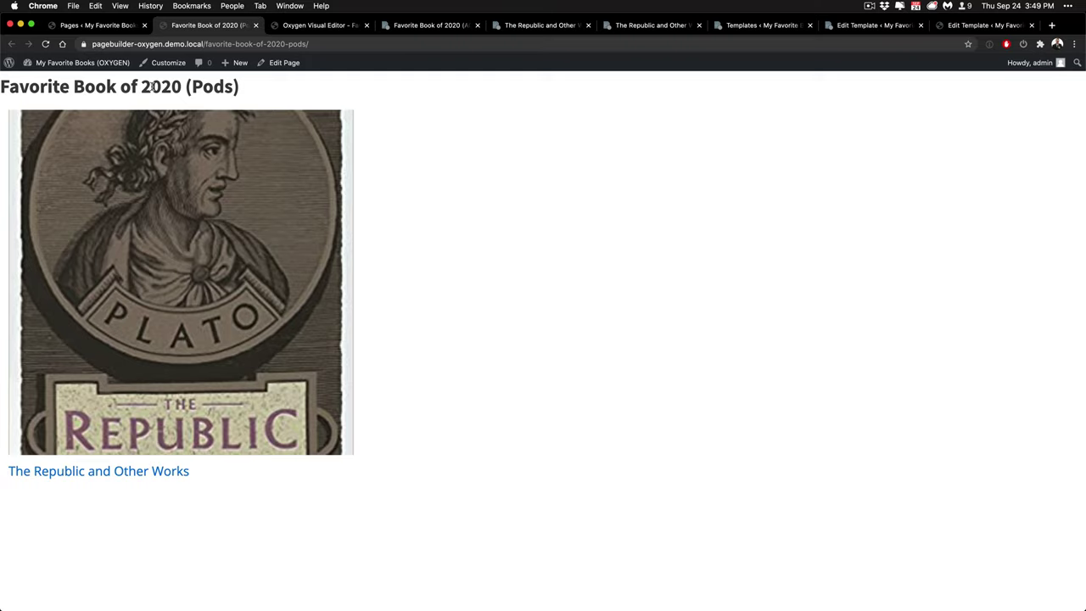
pyautogui.click(109, 23)
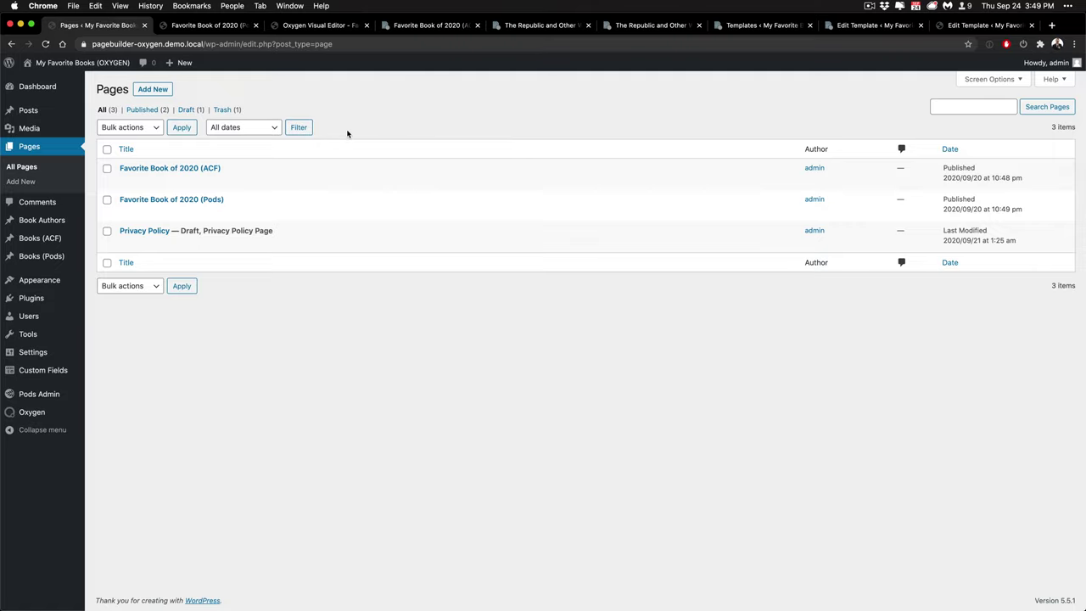
pyautogui.click(312, 25)
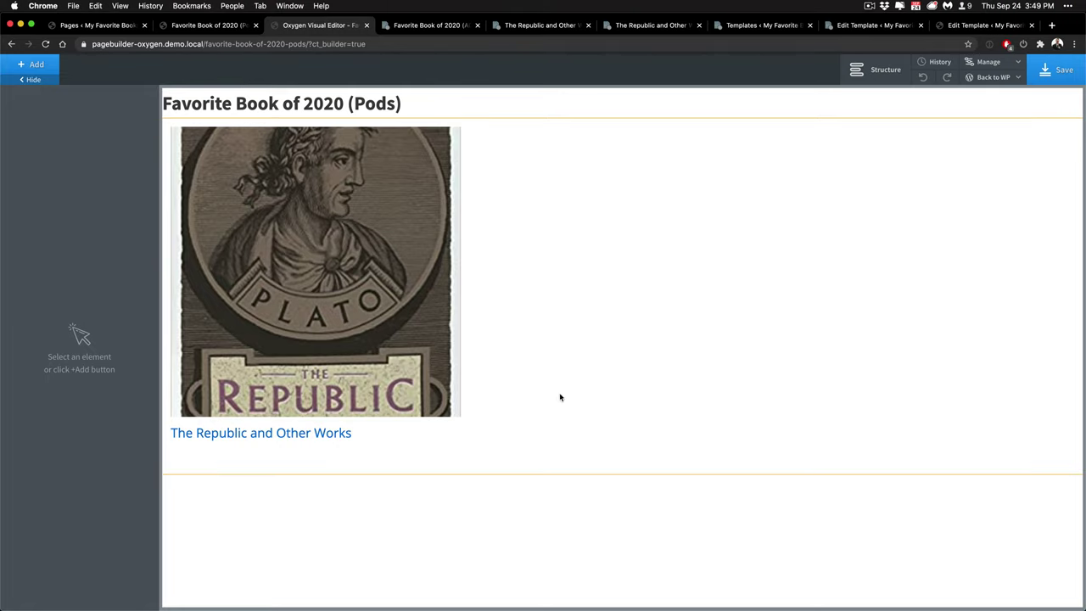
# Inspect the page's heading and Easy Posts elements, and look through the Helpers components available to add
pyautogui.click(511, 156)
pyautogui.click(307, 103)
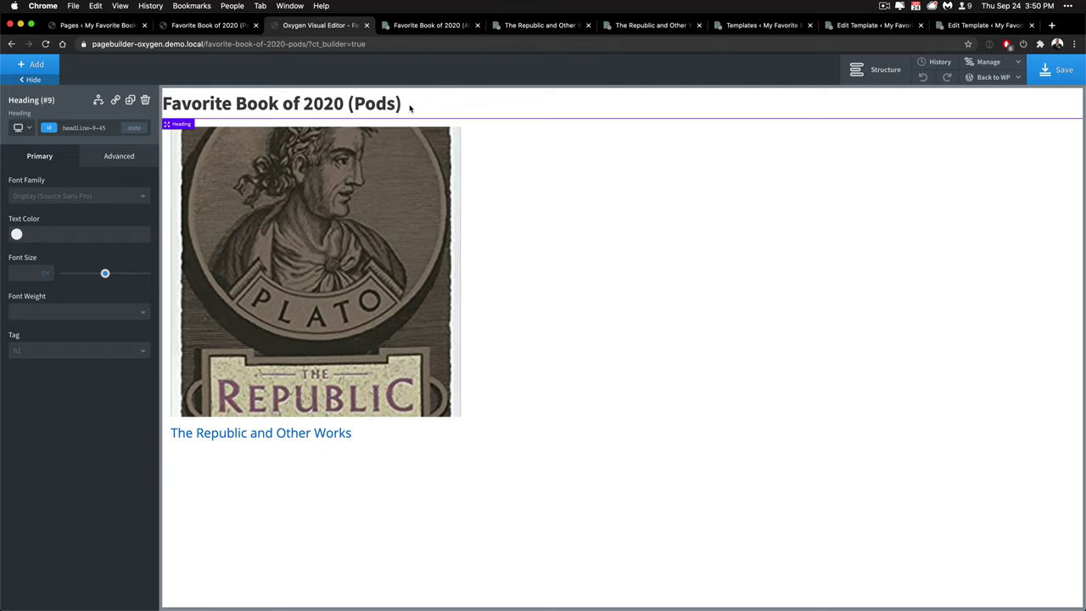
pyautogui.click(499, 149)
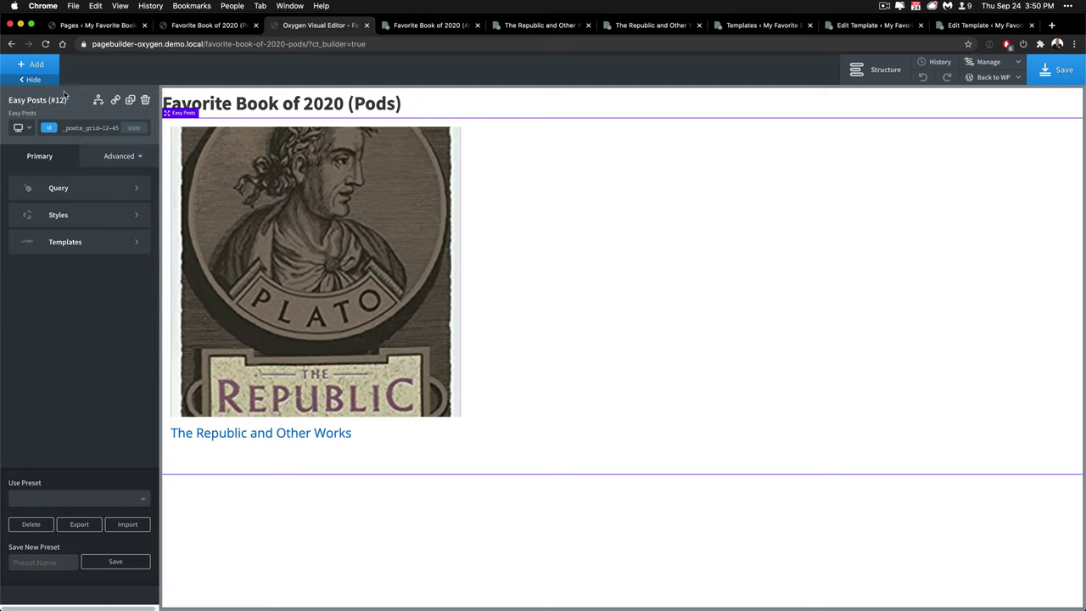
pyautogui.click(34, 64)
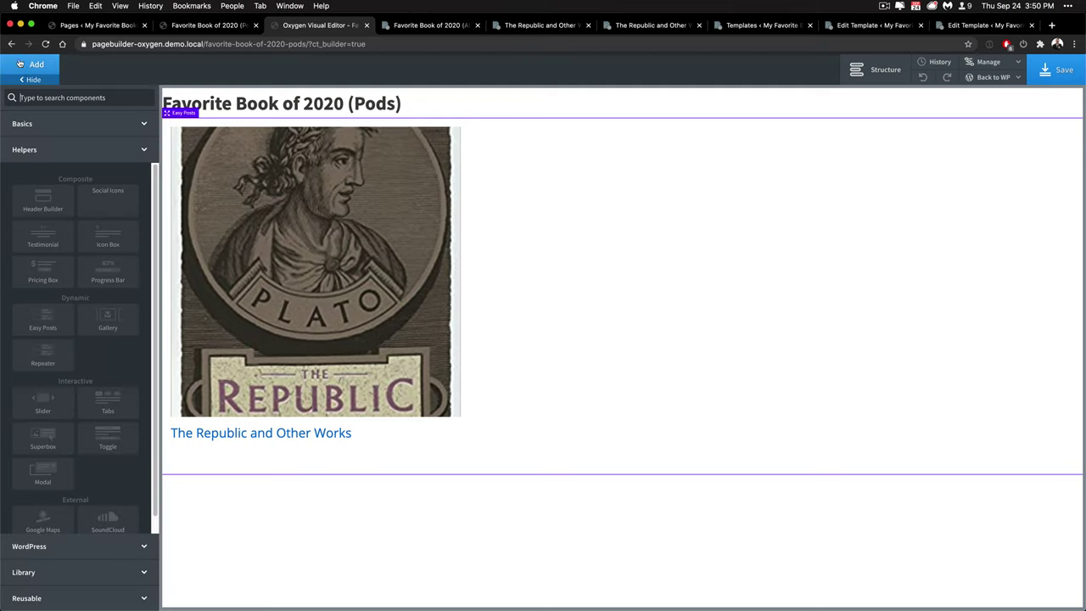
pyautogui.scroll(-1, 85, 298)
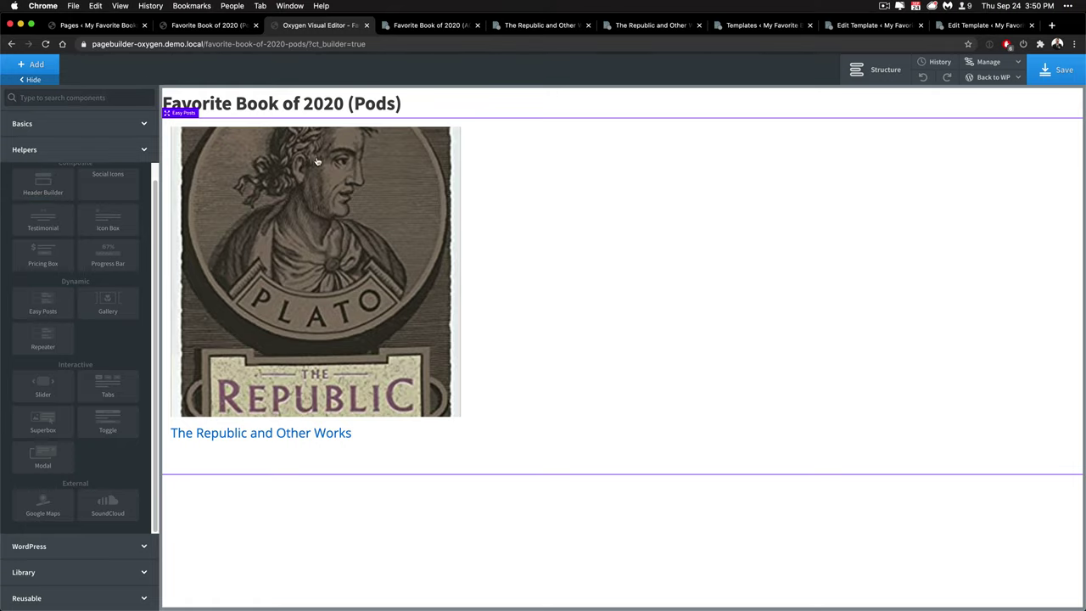
# Look through the Easy Posts element's primary, advanced and query setting groups
pyautogui.click(436, 100)
pyautogui.click(498, 165)
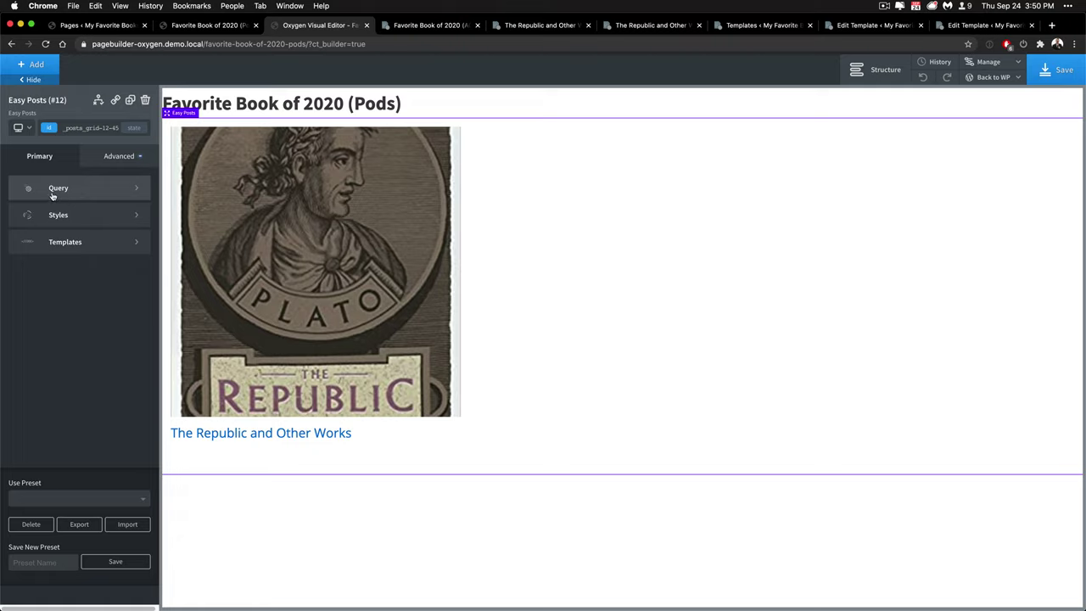
pyautogui.click(90, 160)
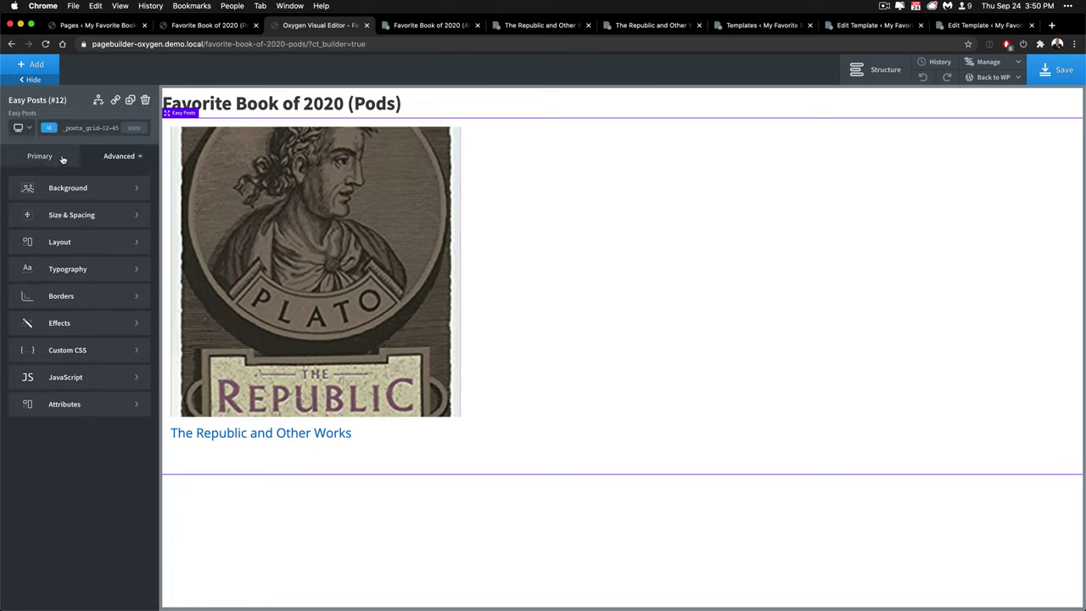
pyautogui.click(62, 159)
pyautogui.click(64, 193)
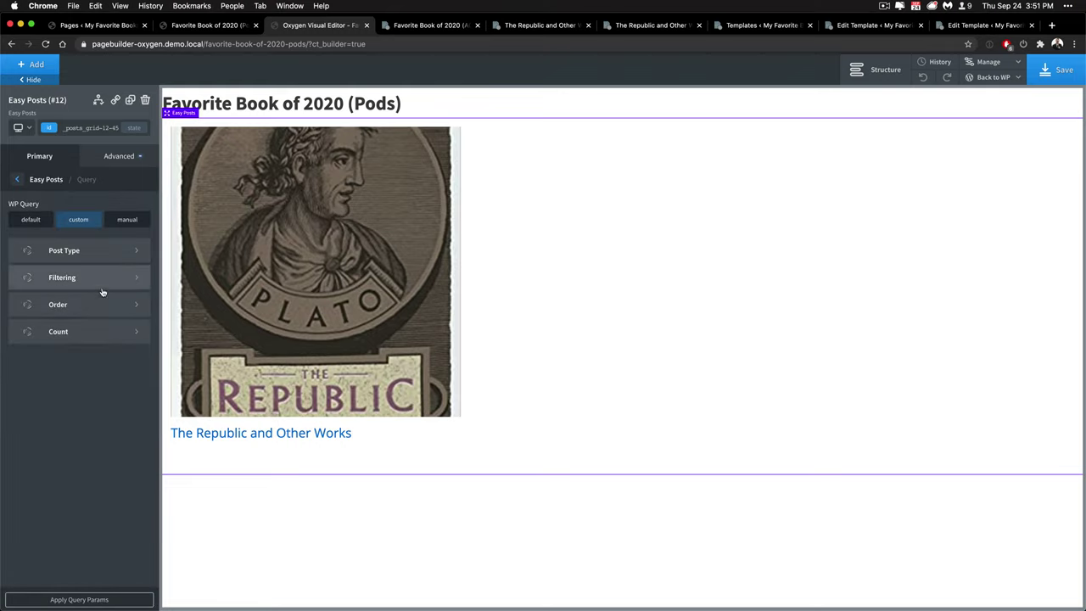
pyautogui.click(119, 156)
pyautogui.click(49, 157)
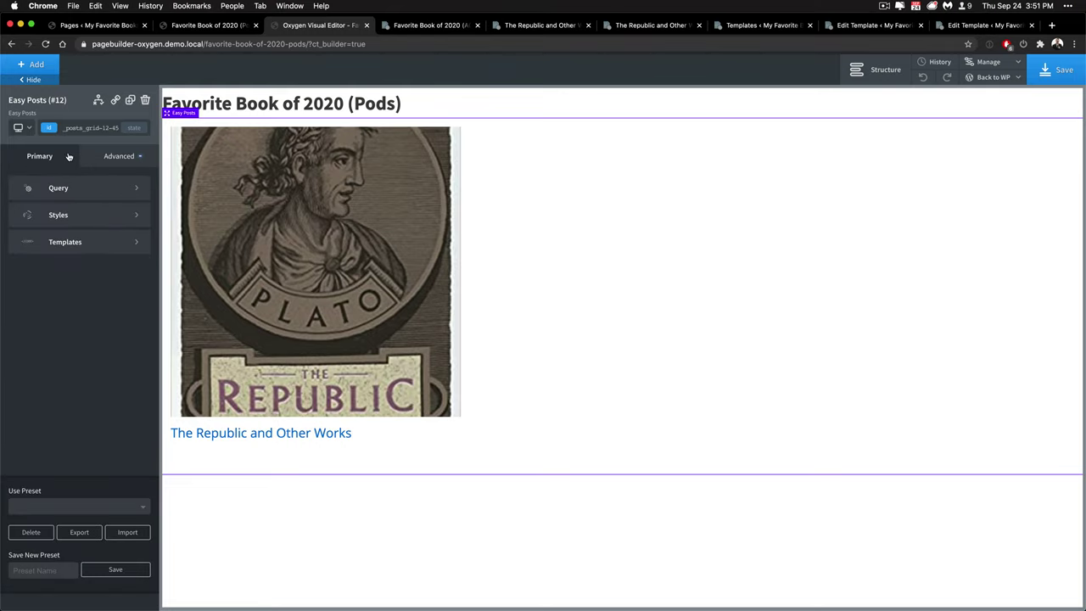
pyautogui.click(66, 188)
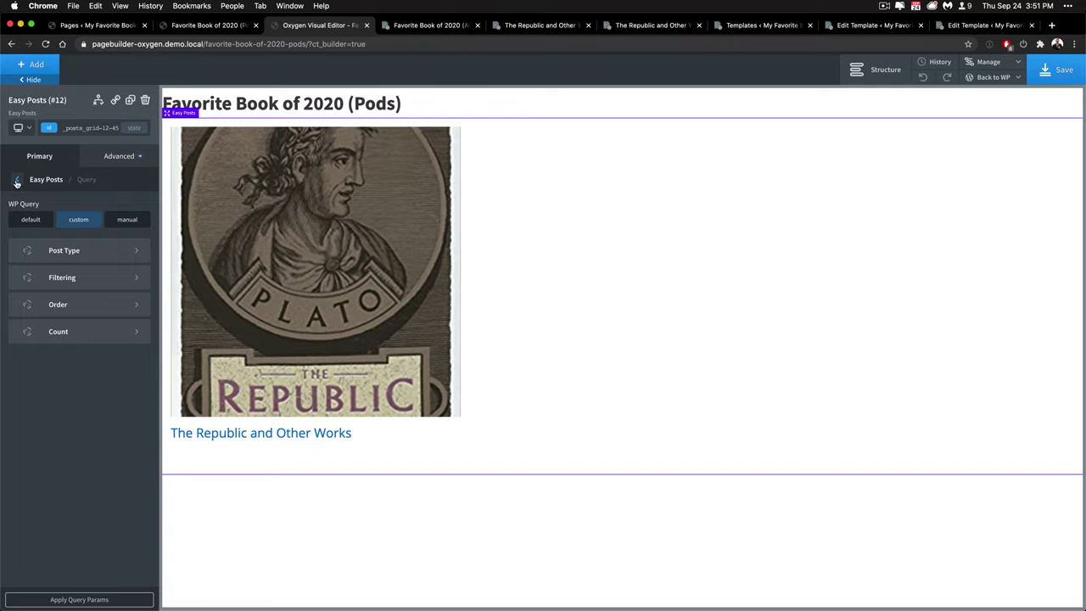
pyautogui.click(16, 183)
pyautogui.click(74, 190)
pyautogui.click(39, 157)
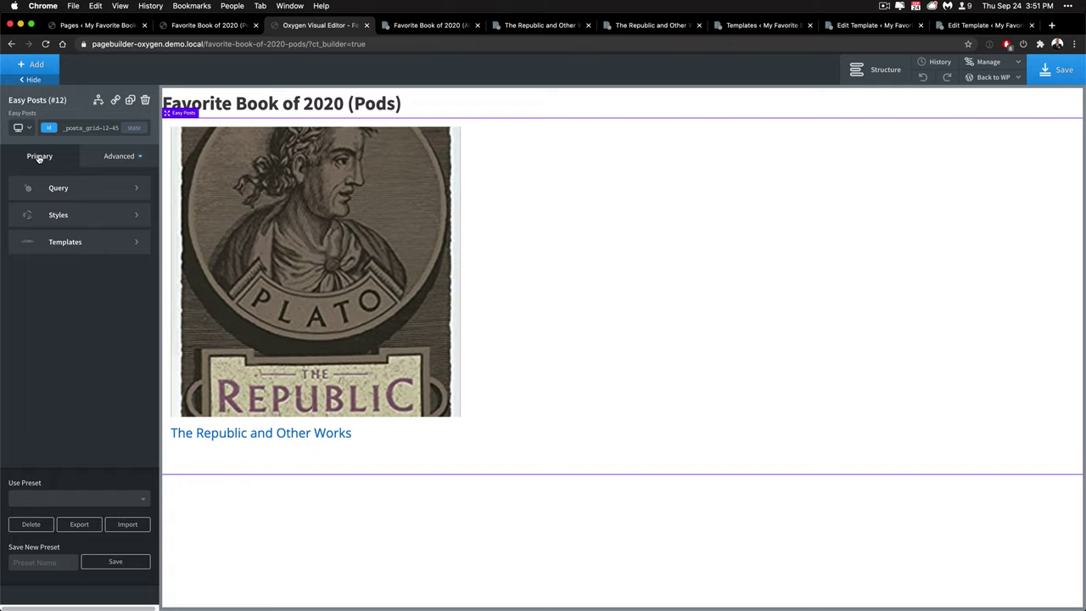
# Review the Easy Posts query's post type and its manually specified IDs
pyautogui.click(36, 187)
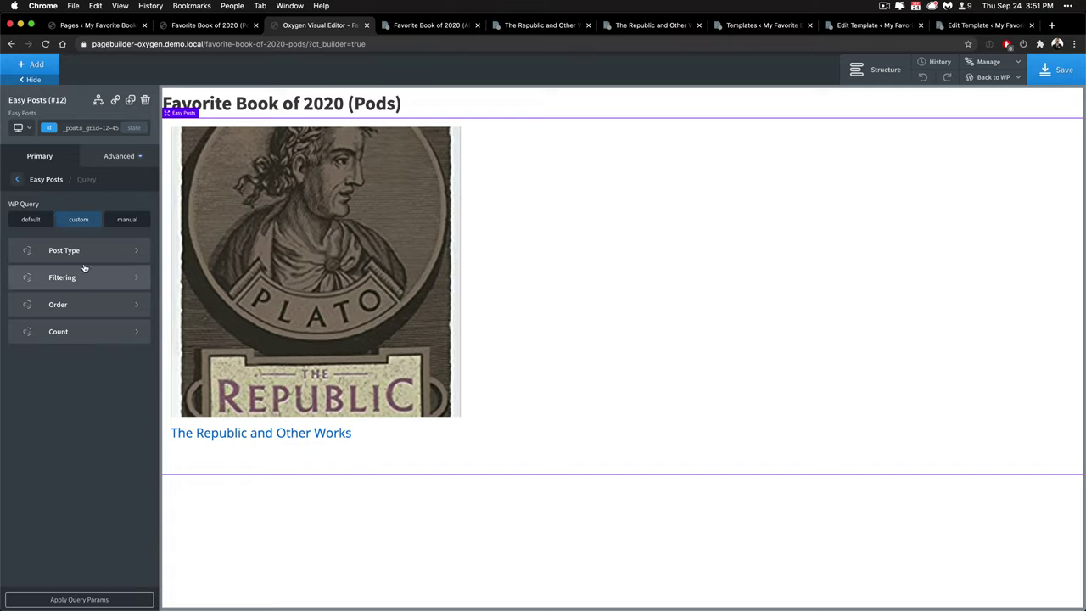
pyautogui.click(82, 246)
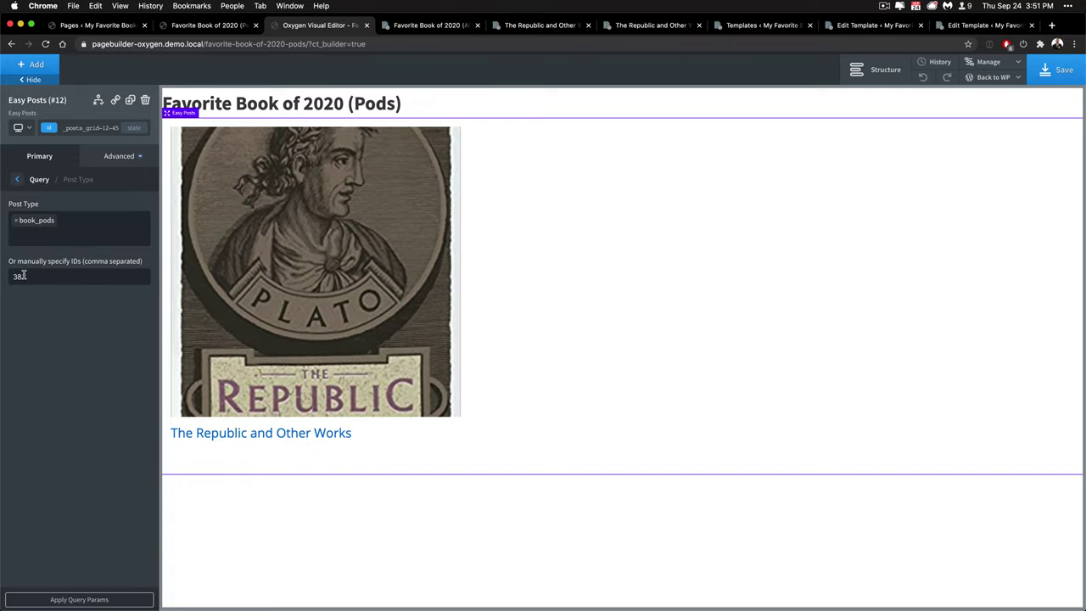
pyautogui.moveTo(22, 276); pyautogui.dragTo(9, 273)
pyautogui.click(17, 181)
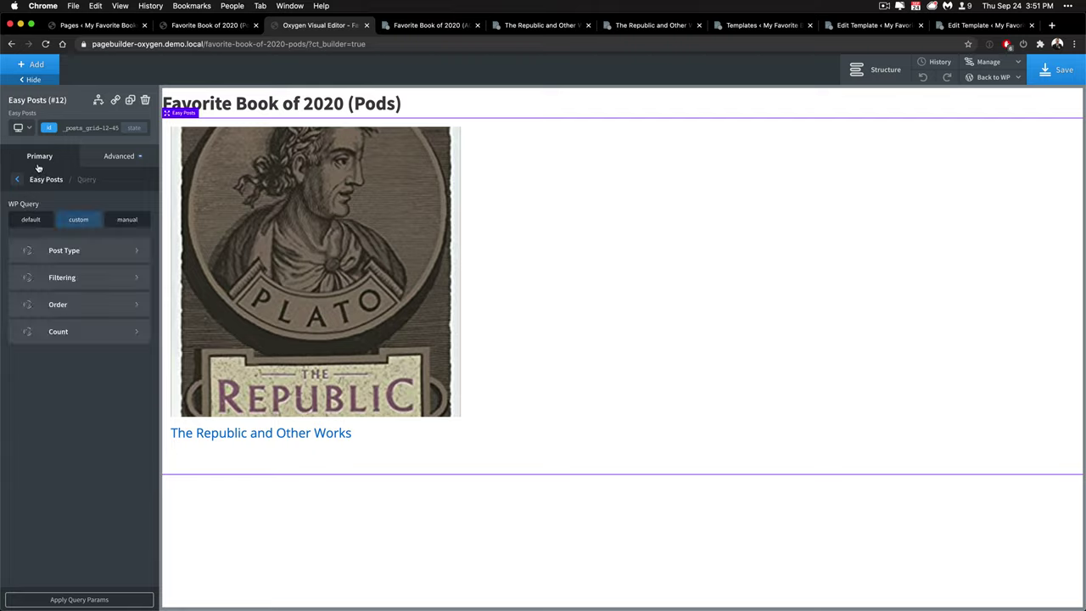
# Examine the Easy Posts PHP template code for the permalink, thumbnail image and title
pyautogui.click(17, 179)
pyautogui.click(53, 239)
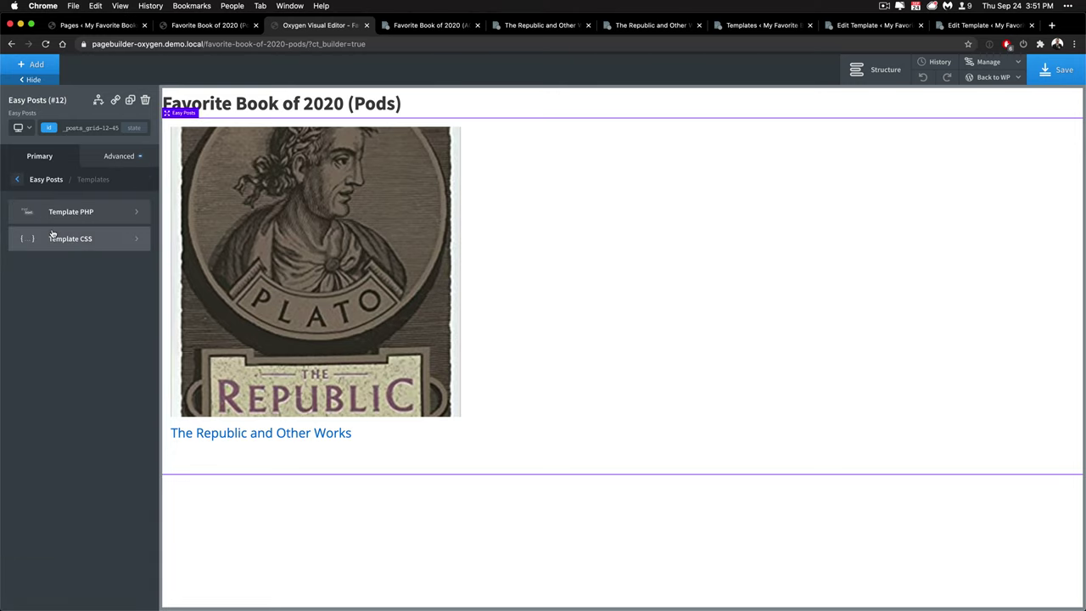
pyautogui.click(51, 213)
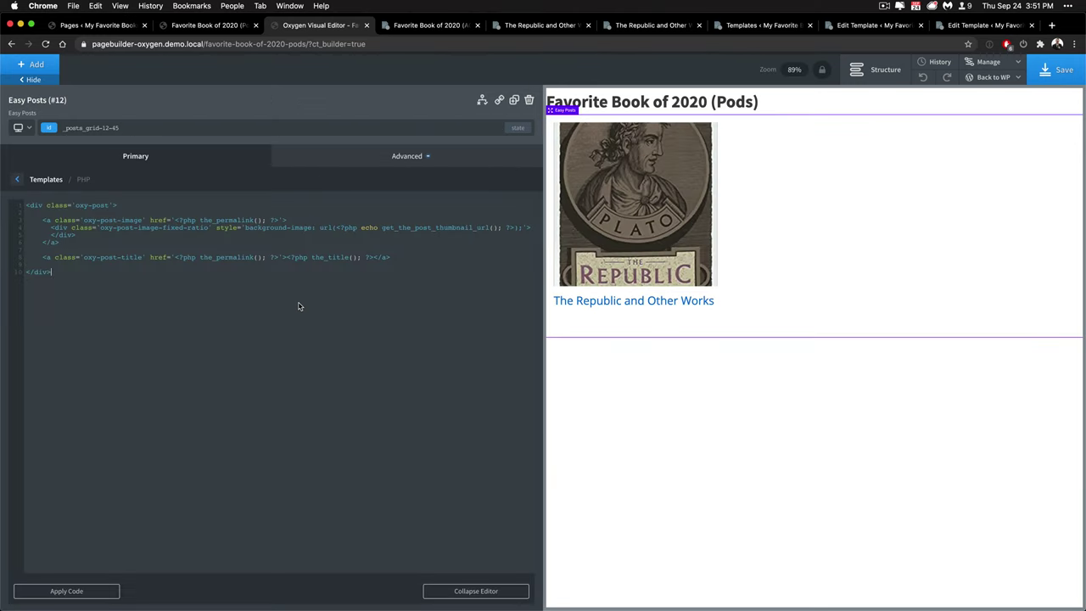
pyautogui.moveTo(300, 306); pyautogui.dragTo(26, 204)
pyautogui.click(176, 219)
pyautogui.moveTo(255, 220); pyautogui.dragTo(197, 216)
pyautogui.click(181, 238)
pyautogui.click(129, 248)
pyautogui.click(17, 179)
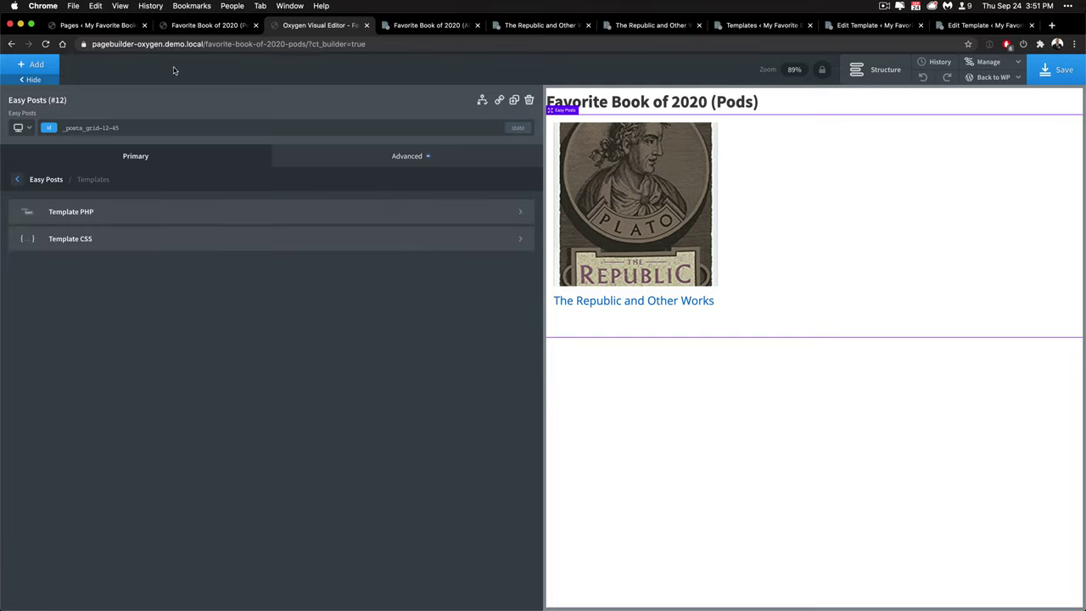
# Compare the published Pods and ACF pages of The Republic and Other Works, and view the Pods book's fields in its edit screen
pyautogui.click(521, 24)
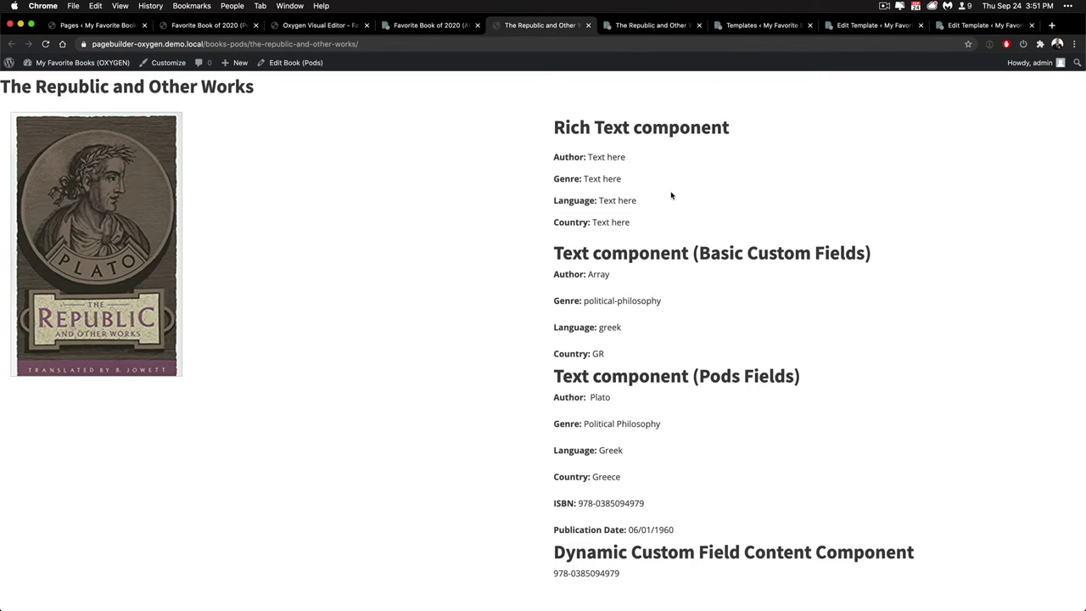
pyautogui.click(651, 26)
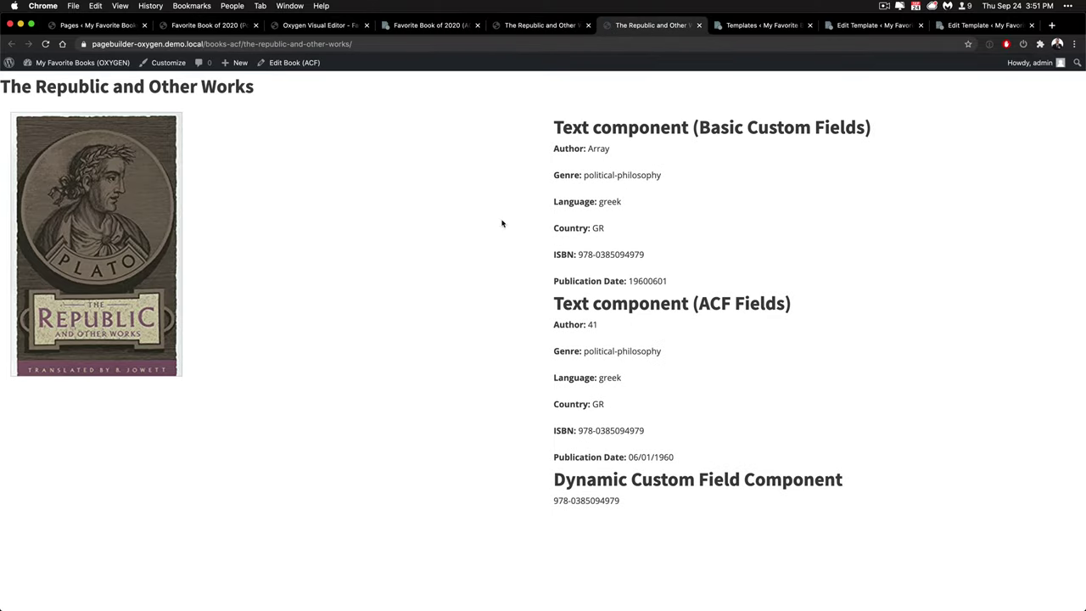
pyautogui.click(559, 23)
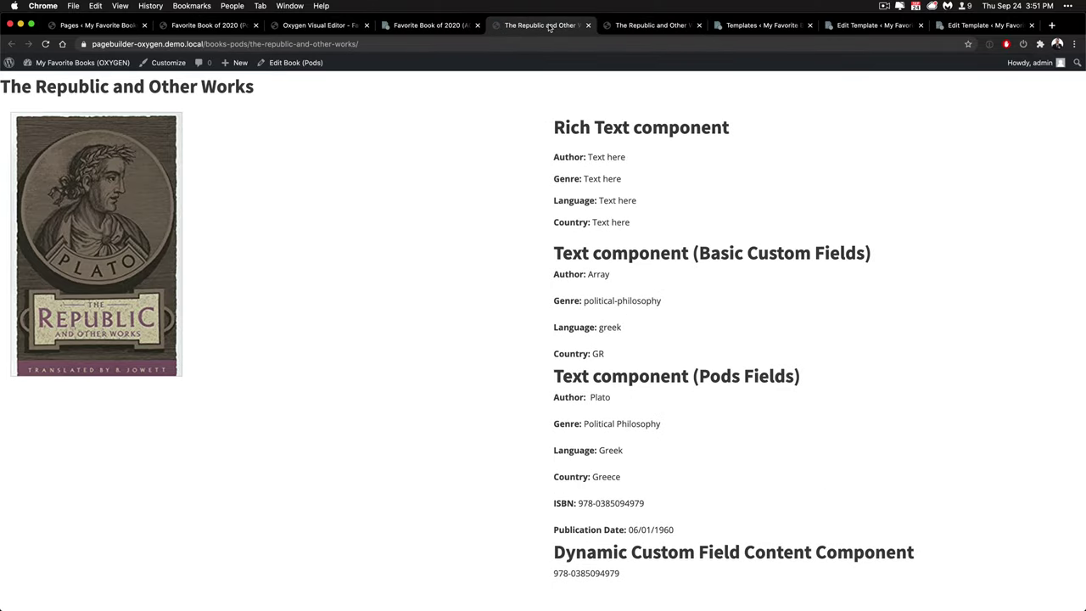
pyautogui.click(283, 63)
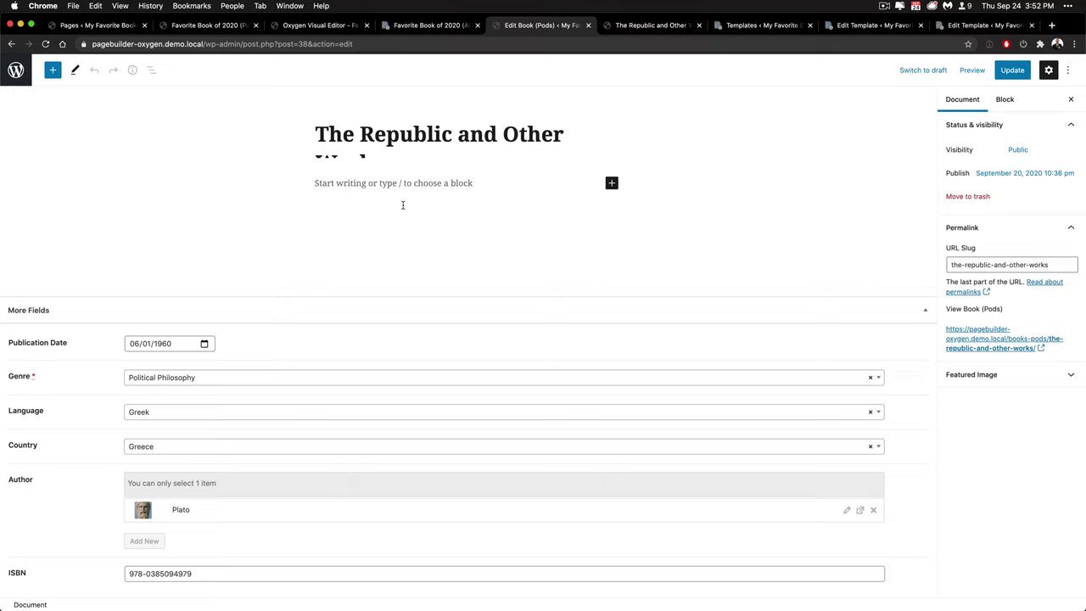
pyautogui.click(406, 214)
# Find the Oxygen templates list and open the Singular Book (Pods) template for editing
pyautogui.click(433, 25)
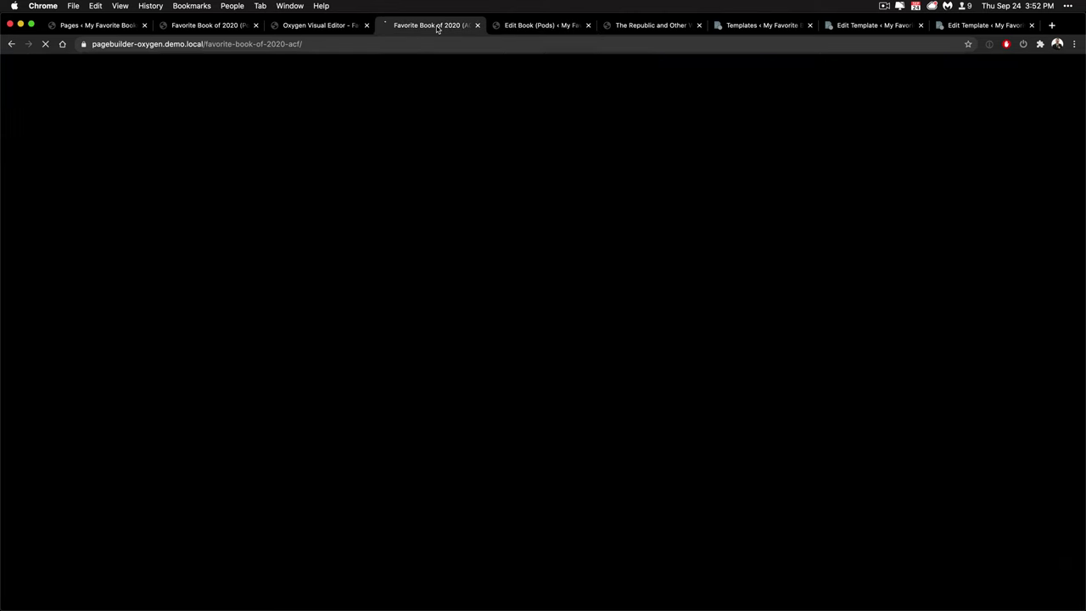
pyautogui.click(111, 30)
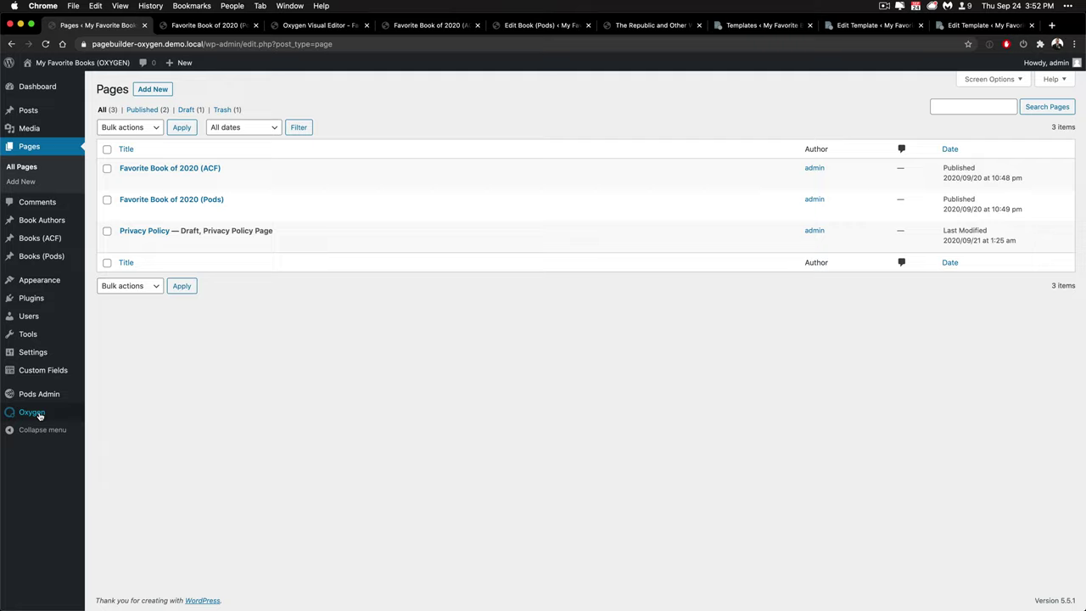
pyautogui.moveTo(37, 415)
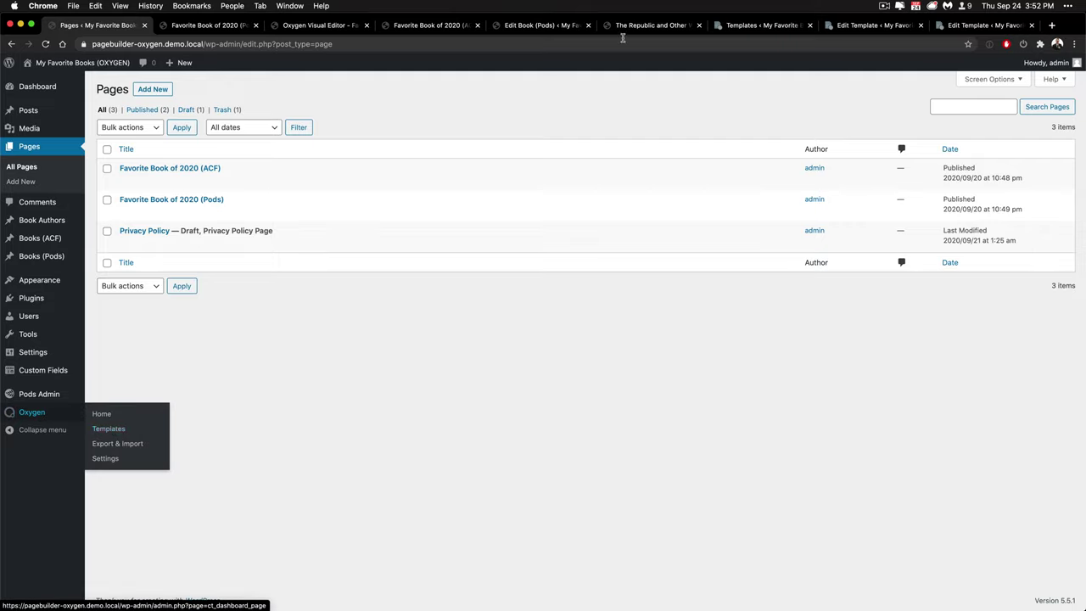
pyautogui.click(751, 24)
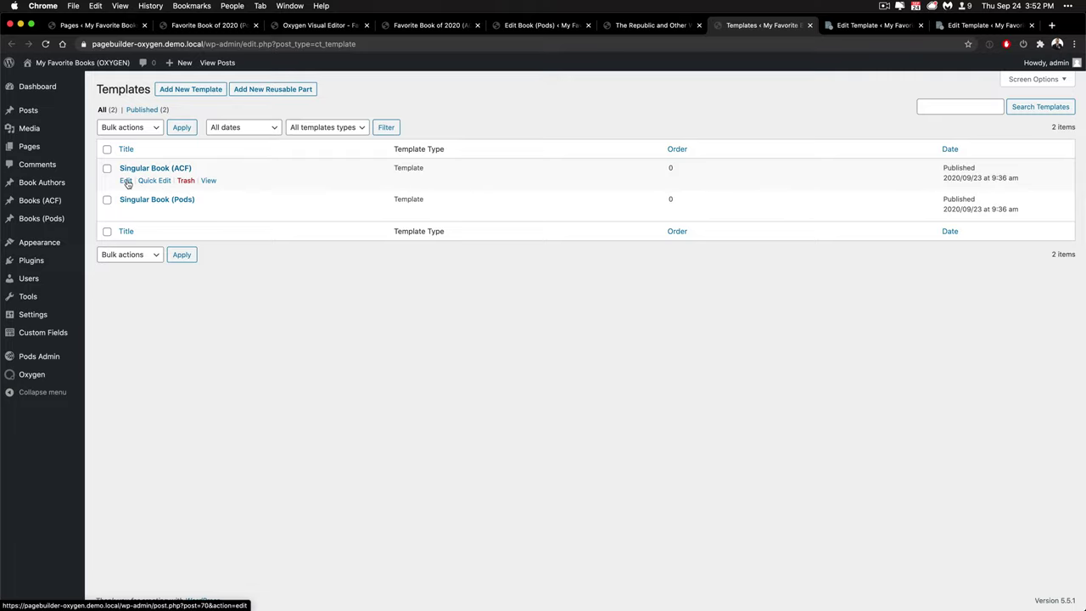
pyautogui.click(125, 212)
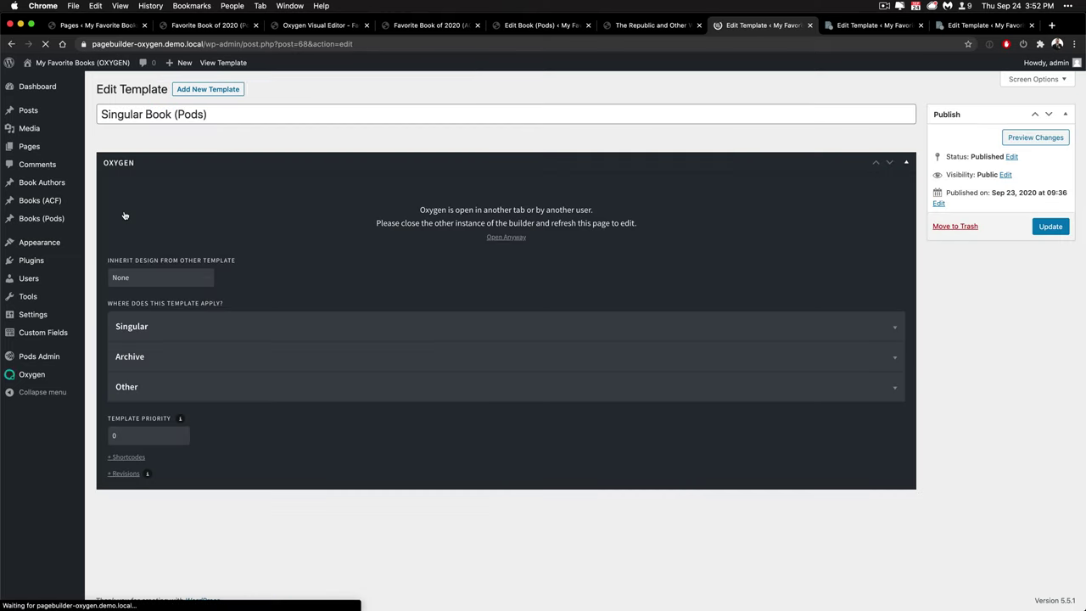
# Check which singular post types the Singular Book (Pods) template applies to
pyautogui.click(139, 320)
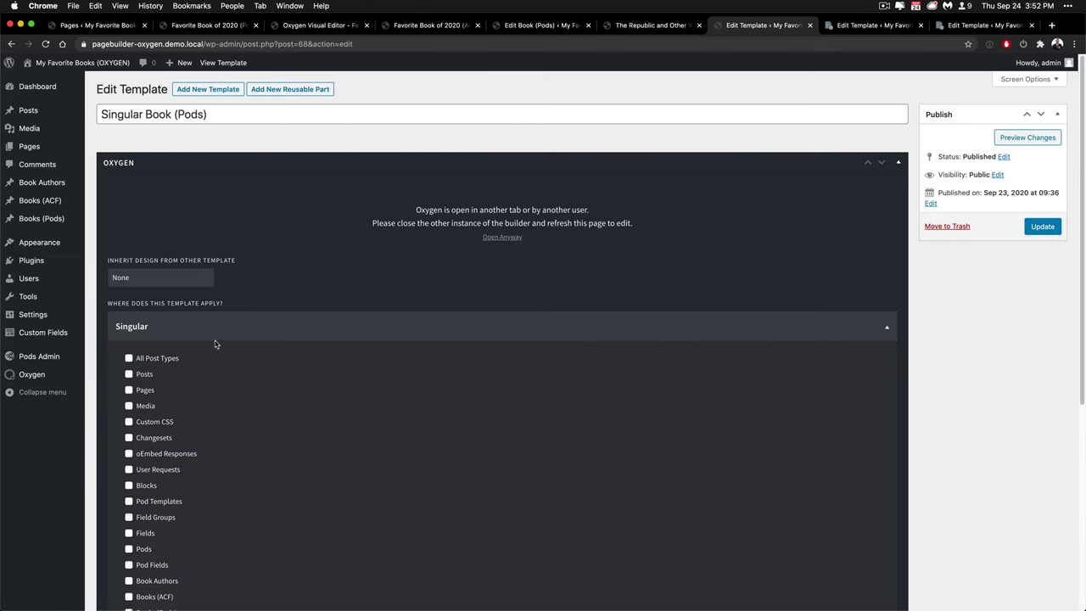
pyautogui.scroll(-2, 208, 335)
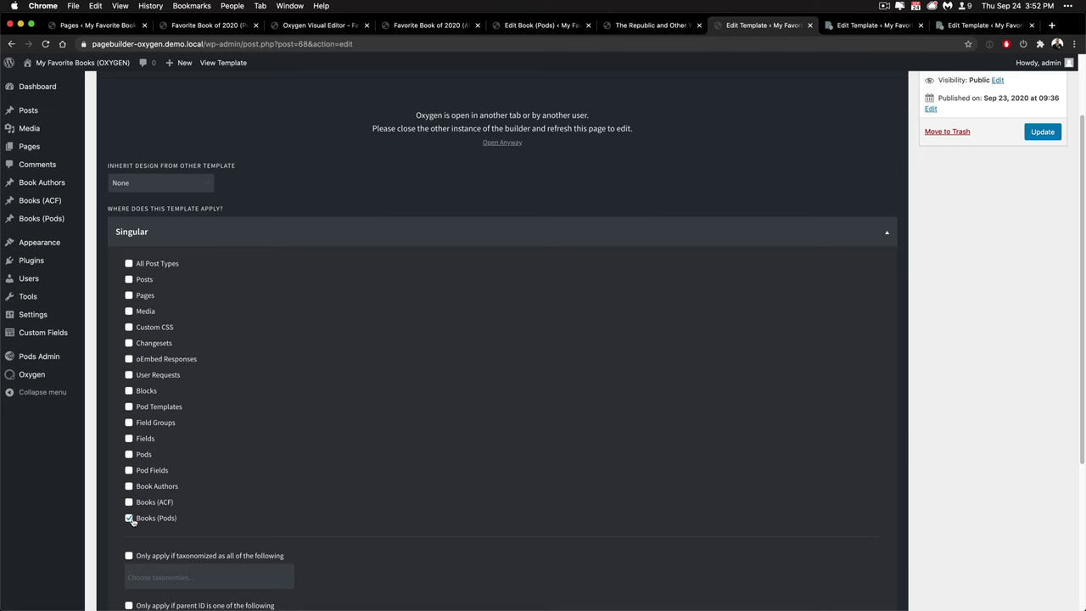
pyautogui.scroll(1, 322, 305)
pyautogui.scroll(2, 343, 273)
# Open the Singular Book (Pods) template in the Oxygen builder despite the other open instance, and select its title heading
pyautogui.click(507, 237)
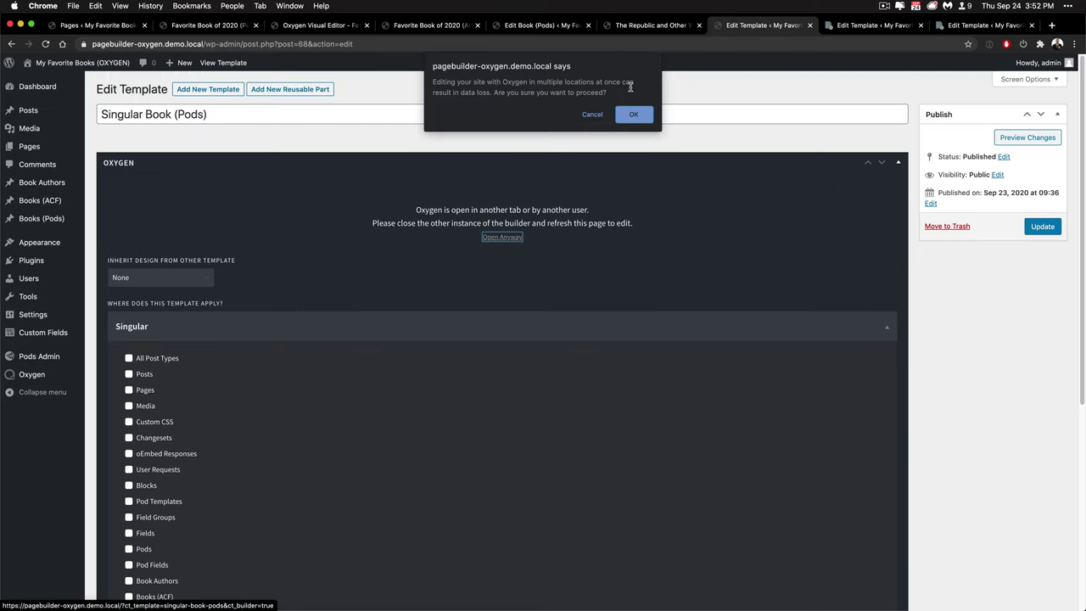
pyautogui.click(637, 115)
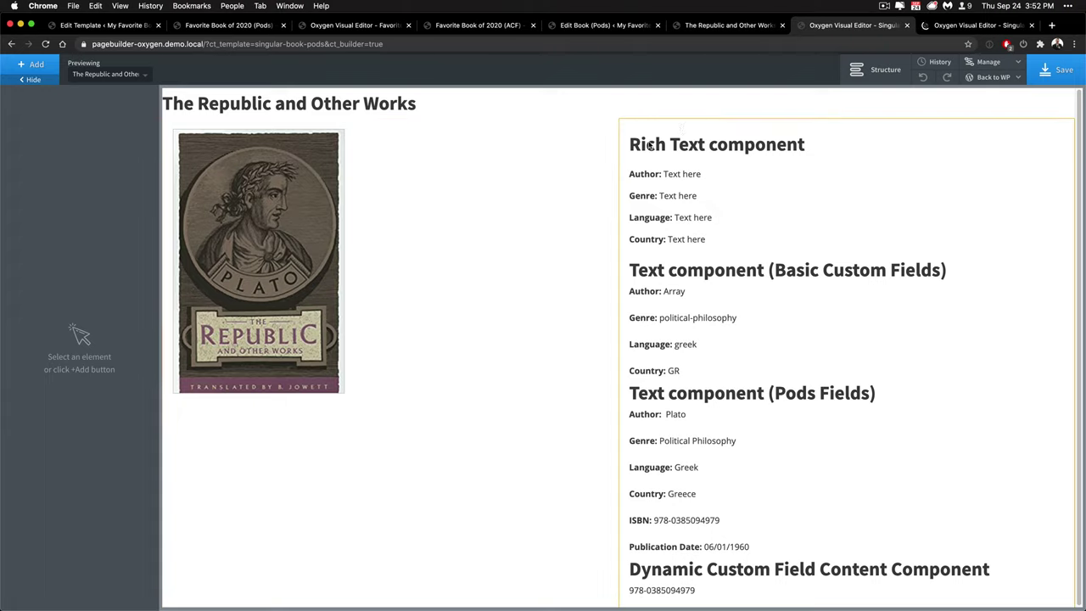
pyautogui.click(288, 102)
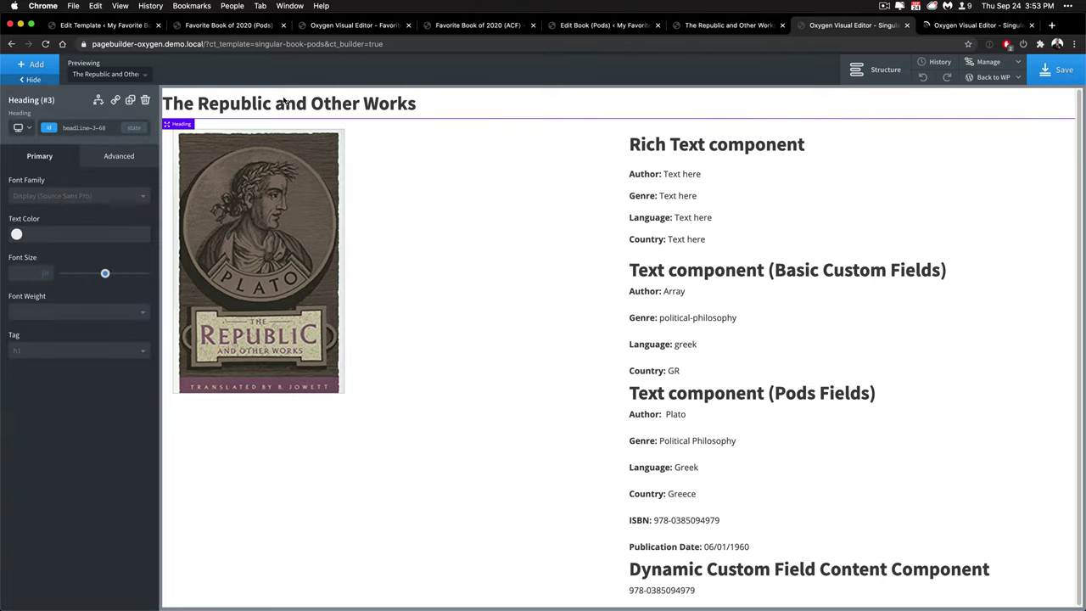
# Look through the Basics and WordPress component groups available to add to the template
pyautogui.click(48, 64)
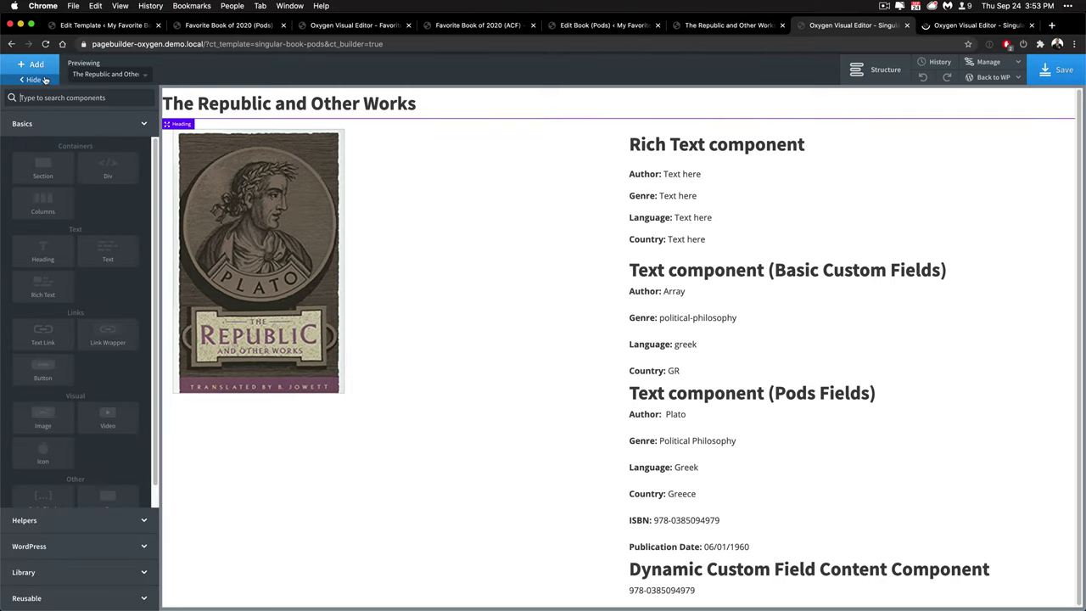
pyautogui.scroll(-1, 68, 279)
pyautogui.click(61, 549)
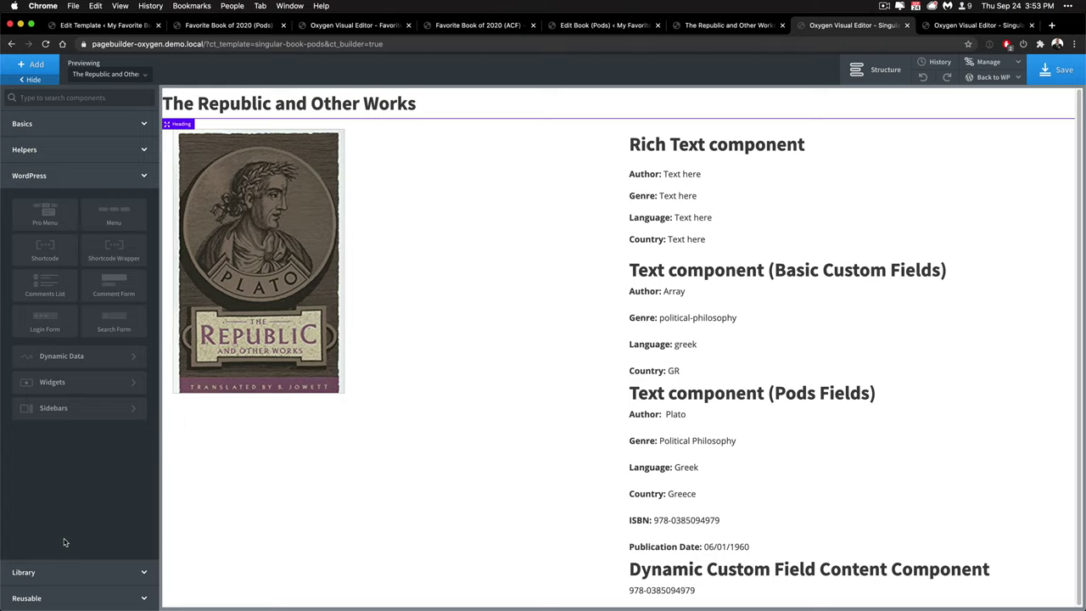
# Look through the WordPress Dynamic Data components available to add to the template
pyautogui.click(69, 359)
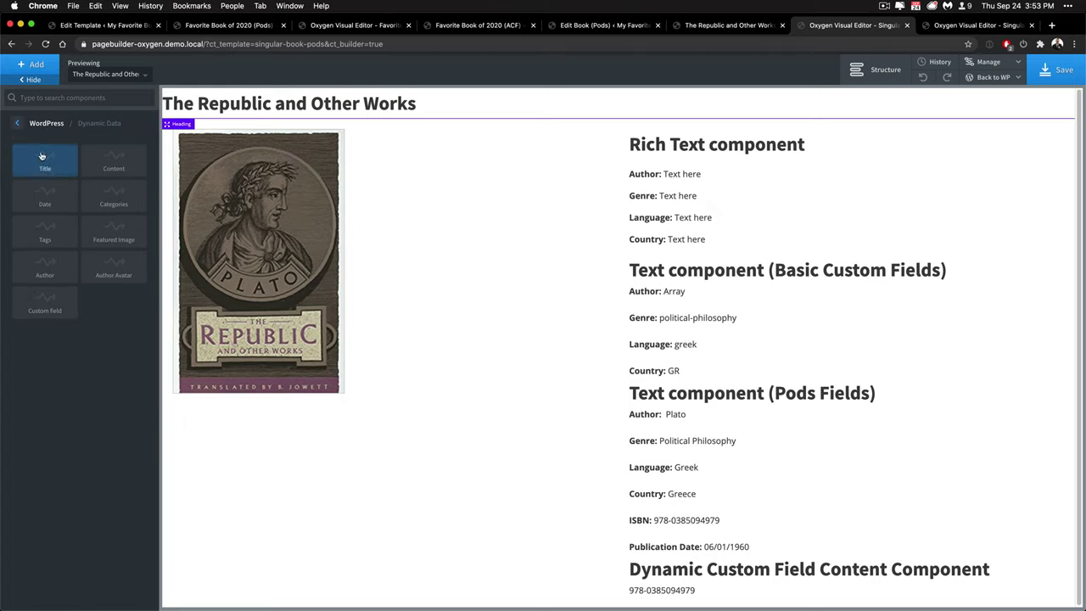
pyautogui.click(30, 72)
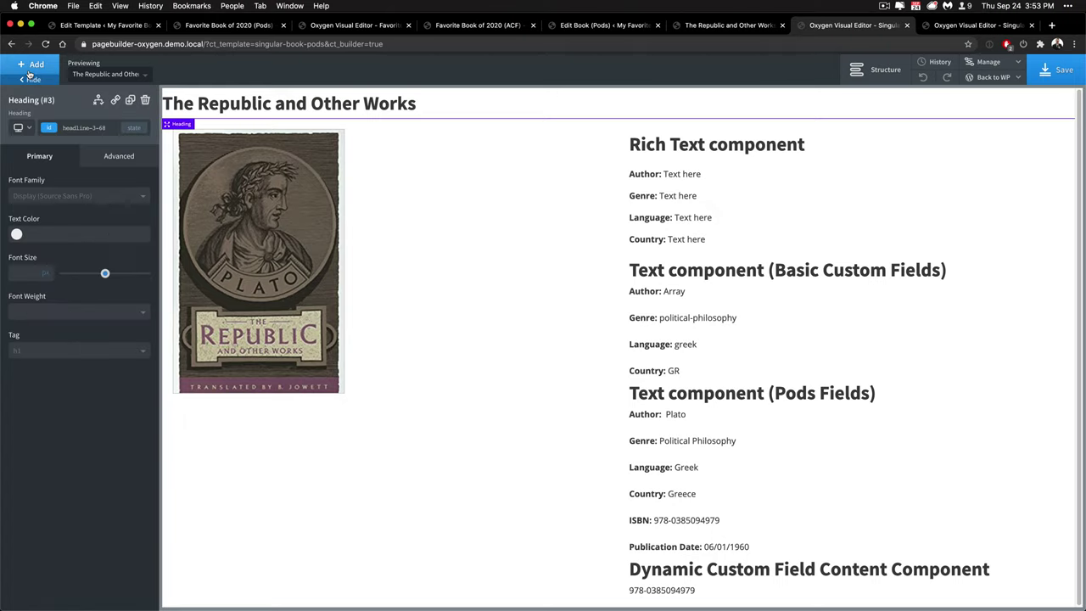
pyautogui.click(28, 71)
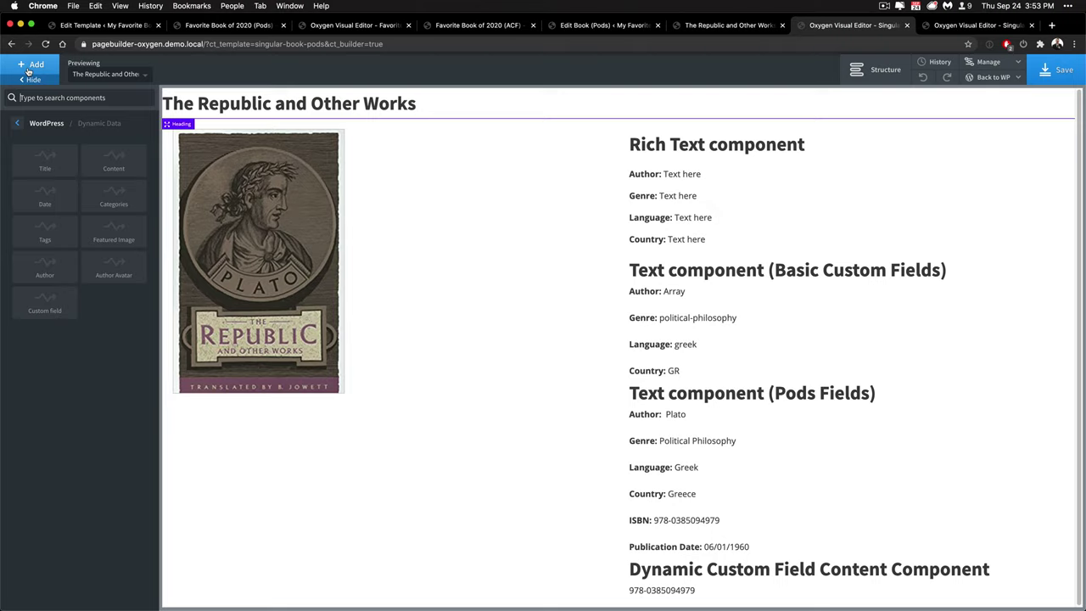
pyautogui.click(19, 125)
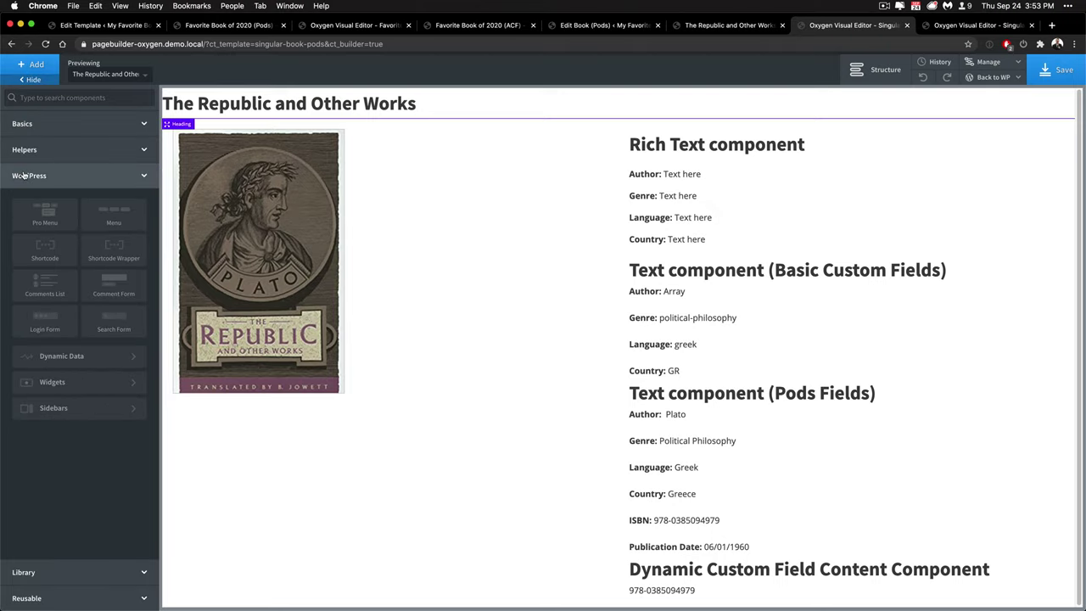
pyautogui.click(61, 363)
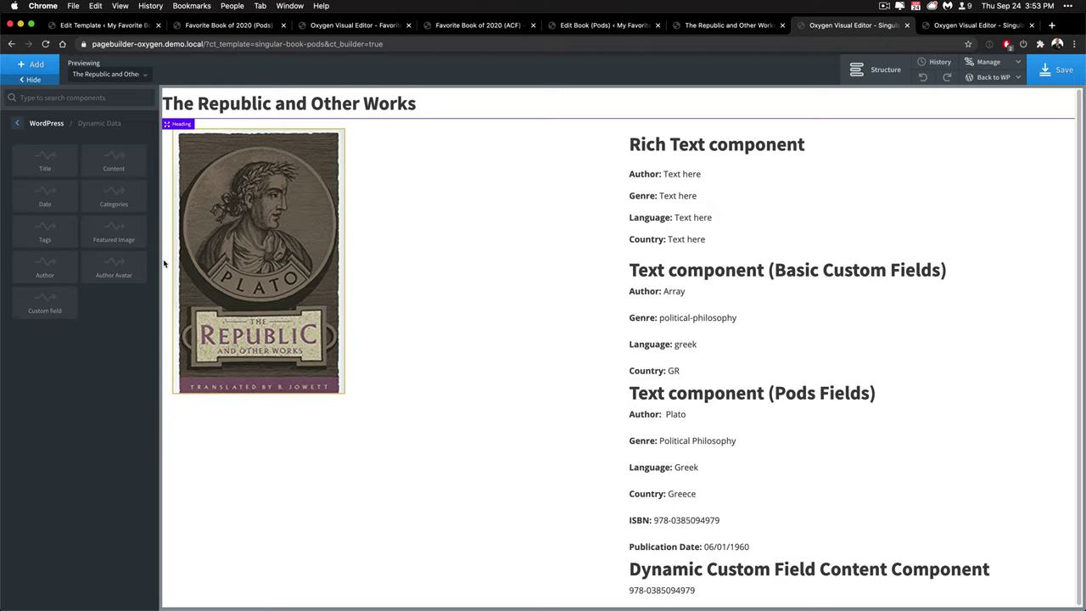
# Inspect the content of the Rich Text component in its text editor and close the editor with the text as it is
pyautogui.click(658, 153)
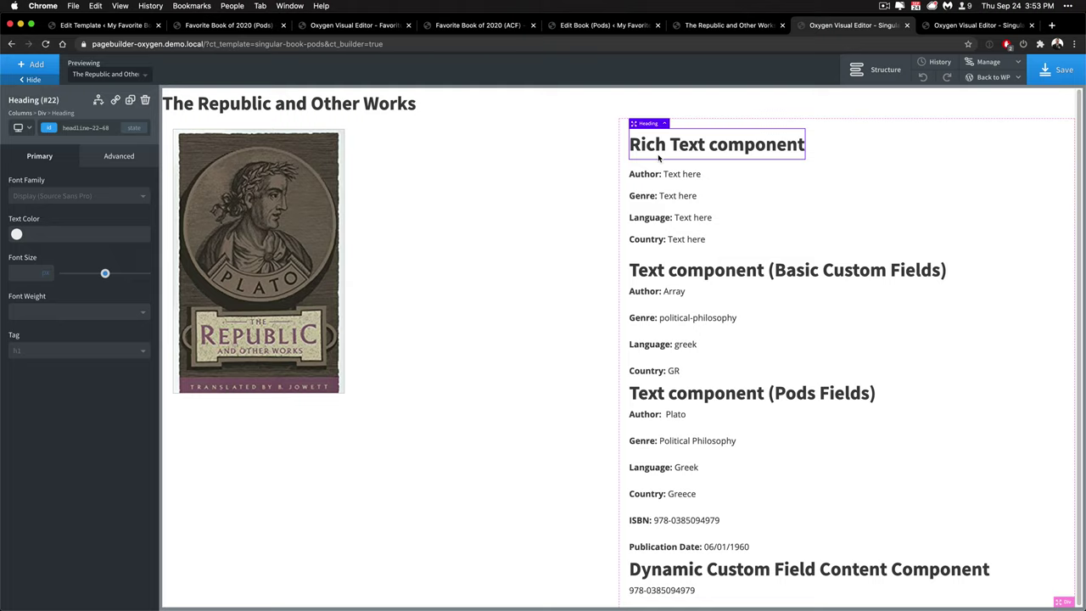
pyautogui.click(664, 195)
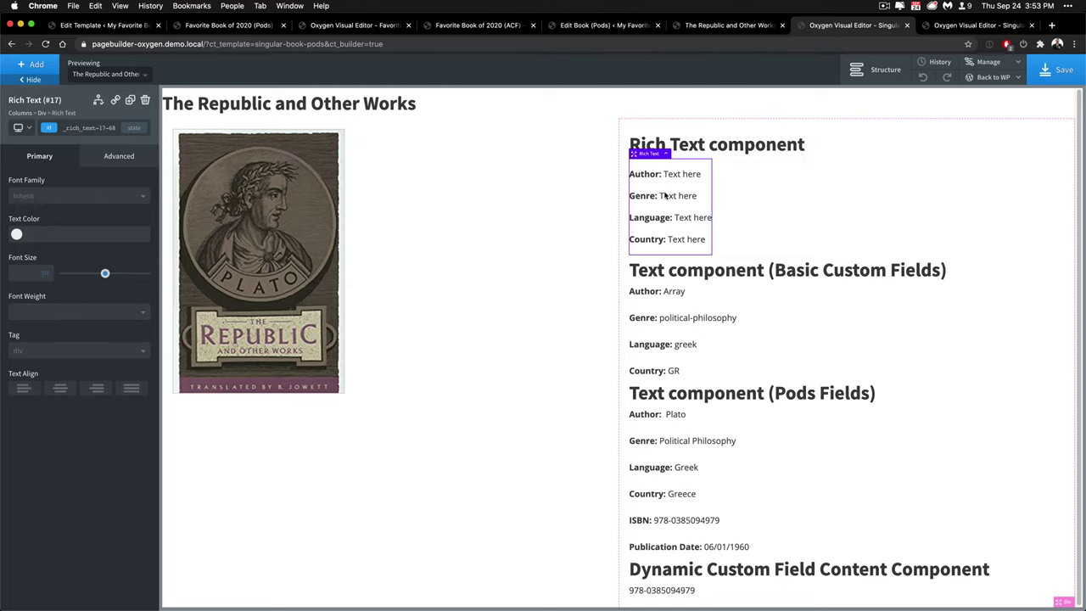
pyautogui.doubleClick(661, 174)
pyautogui.click(400, 325)
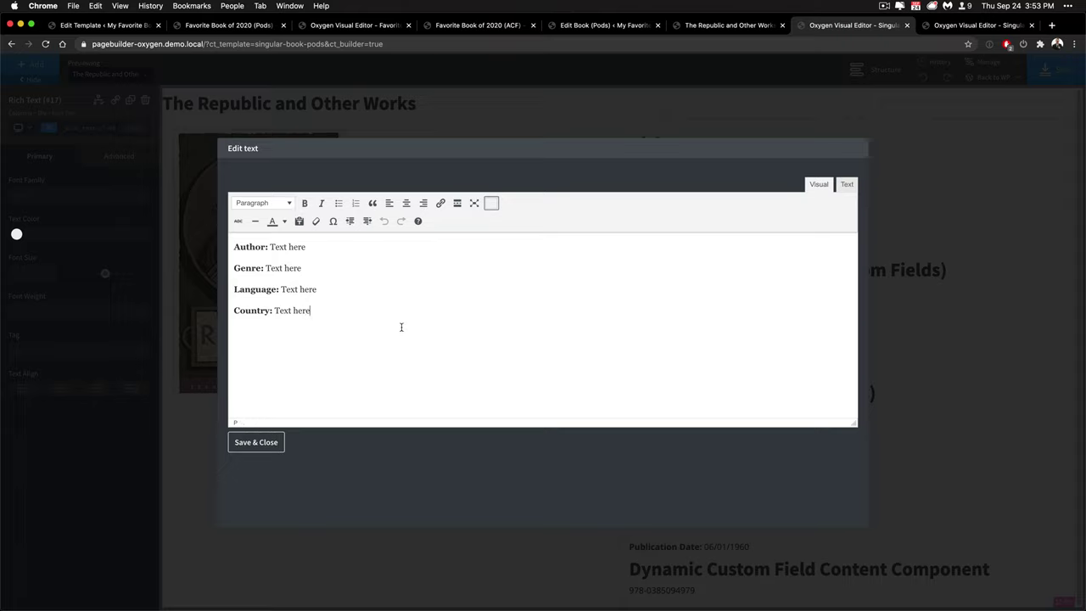
pyautogui.click(331, 253)
pyautogui.click(265, 444)
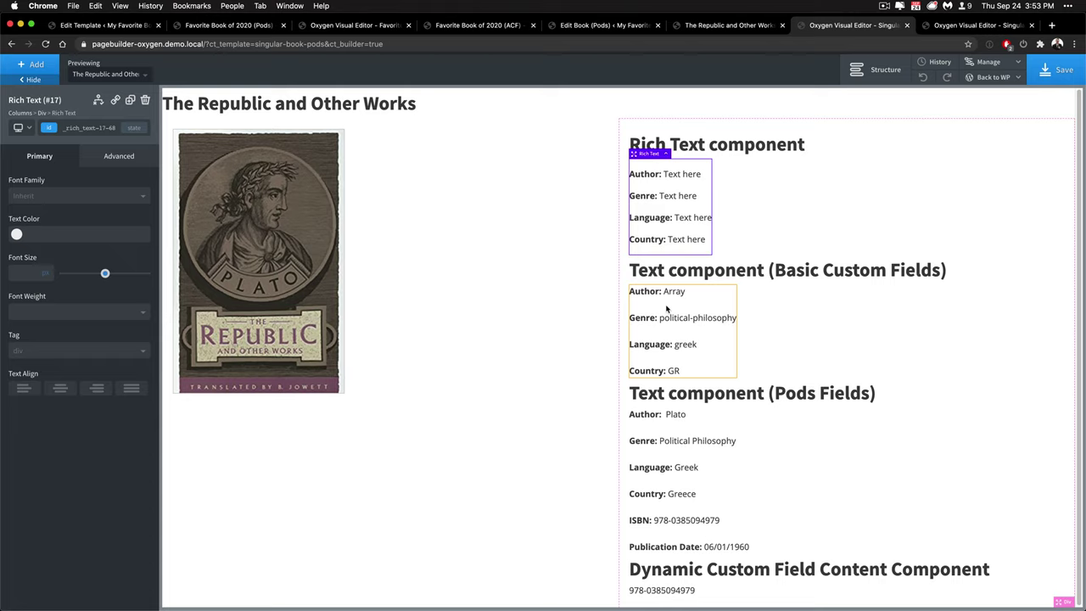
# Browse the components available to add, going from the Dynamic Data group back to the Basics group
pyautogui.click(30, 63)
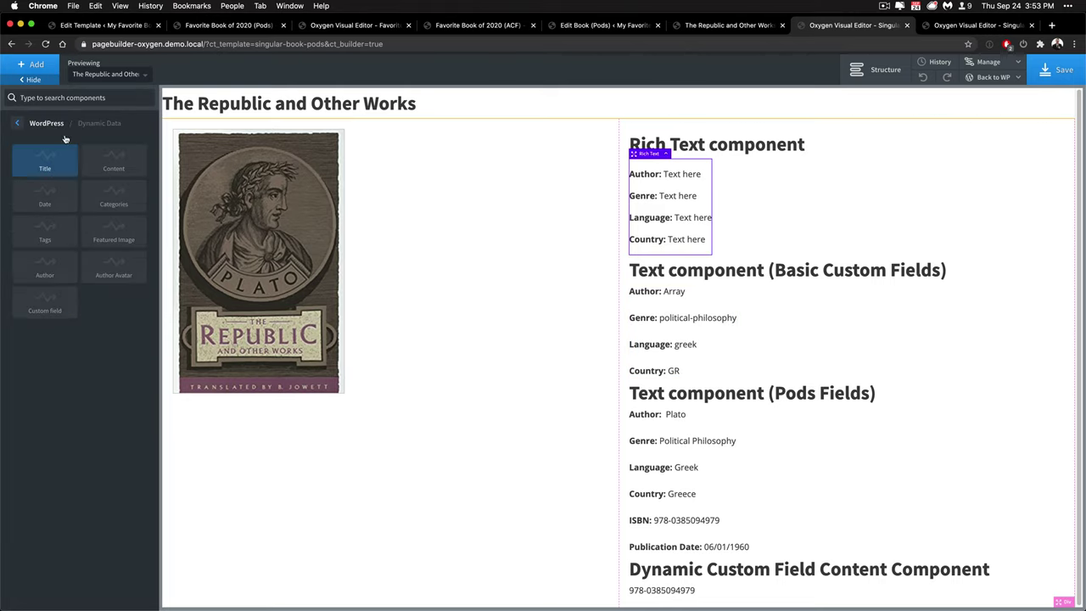
pyautogui.click(47, 155)
pyautogui.click(18, 123)
pyautogui.click(38, 125)
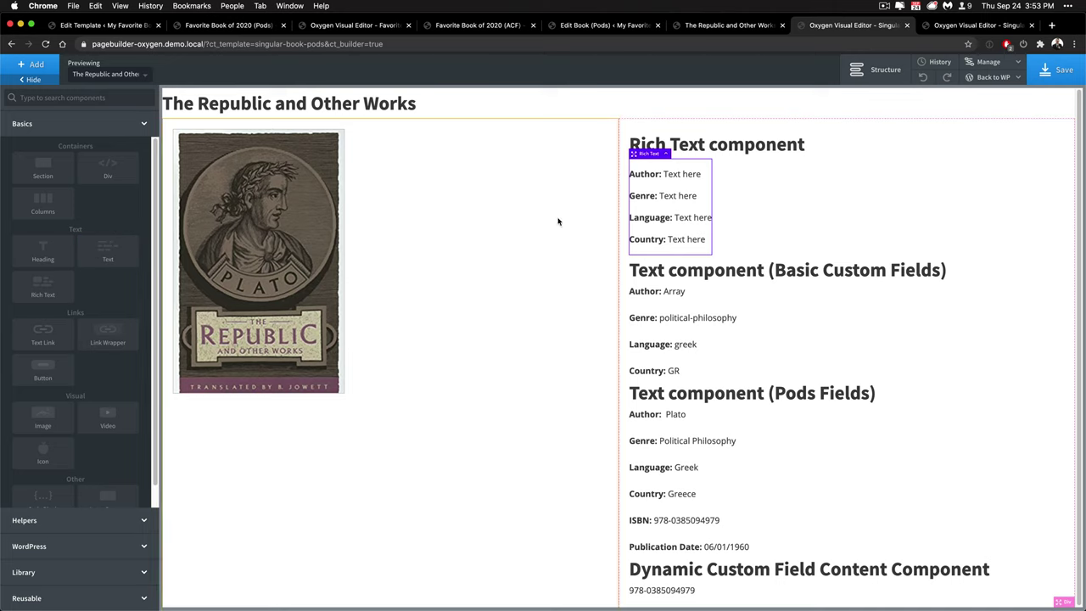
# Open the text block under the Basic Custom Fields heading for editing, examine its field shortcodes, and place the cursor after the Genre label
pyautogui.click(671, 300)
pyautogui.doubleClick(670, 294)
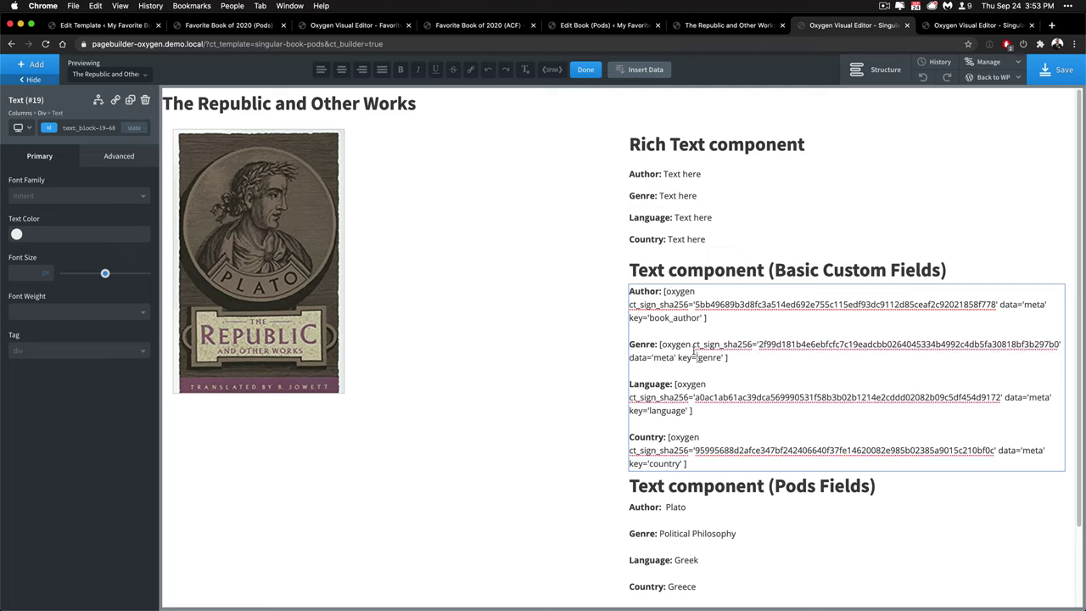
pyautogui.doubleClick(651, 341)
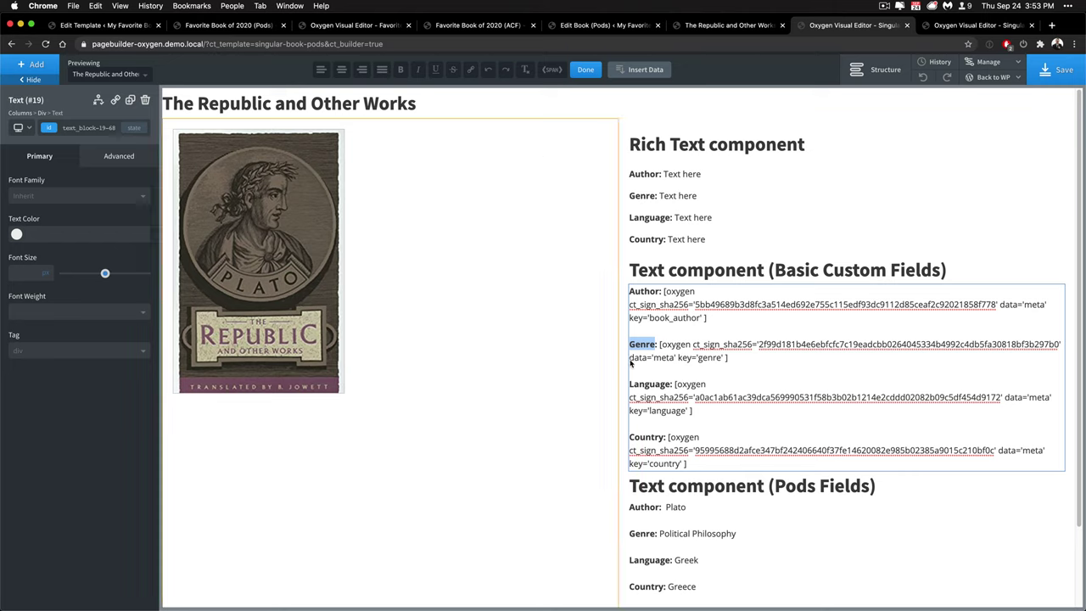
pyautogui.click(723, 318)
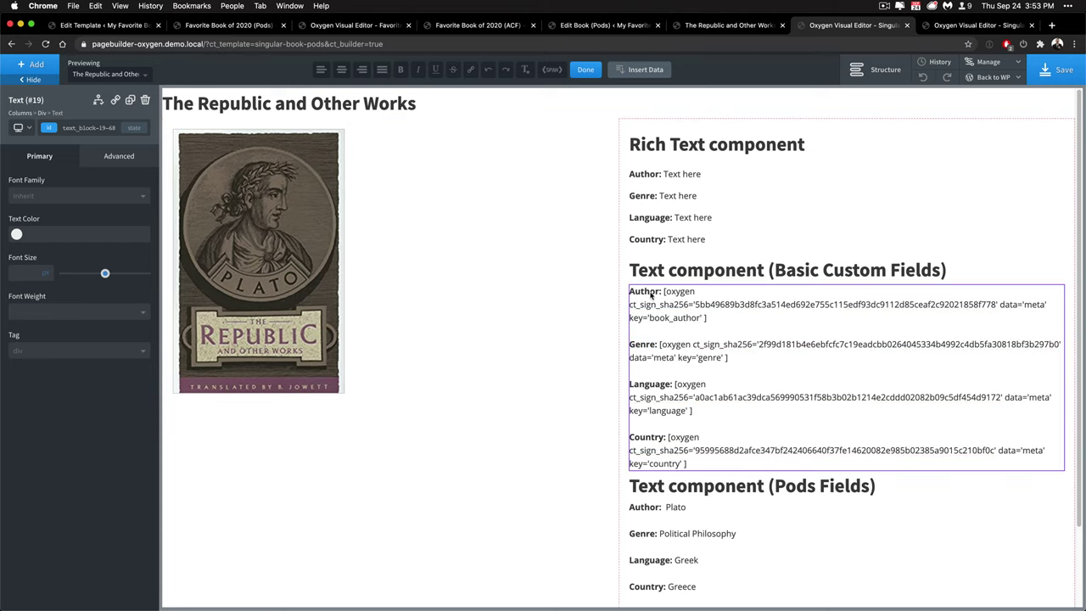
pyautogui.tripleClick(654, 344)
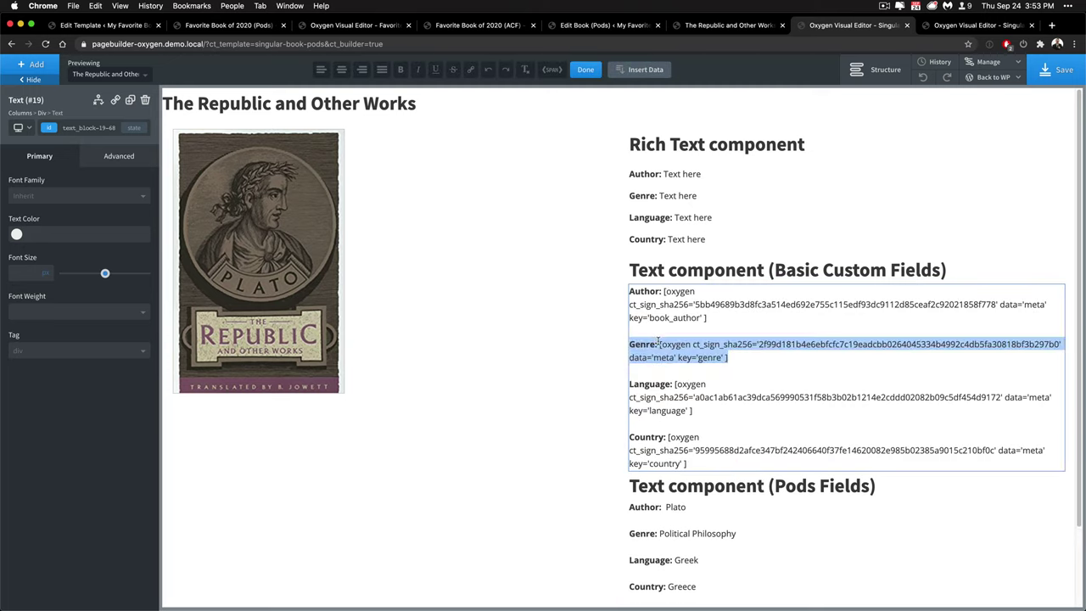
pyautogui.click(658, 343)
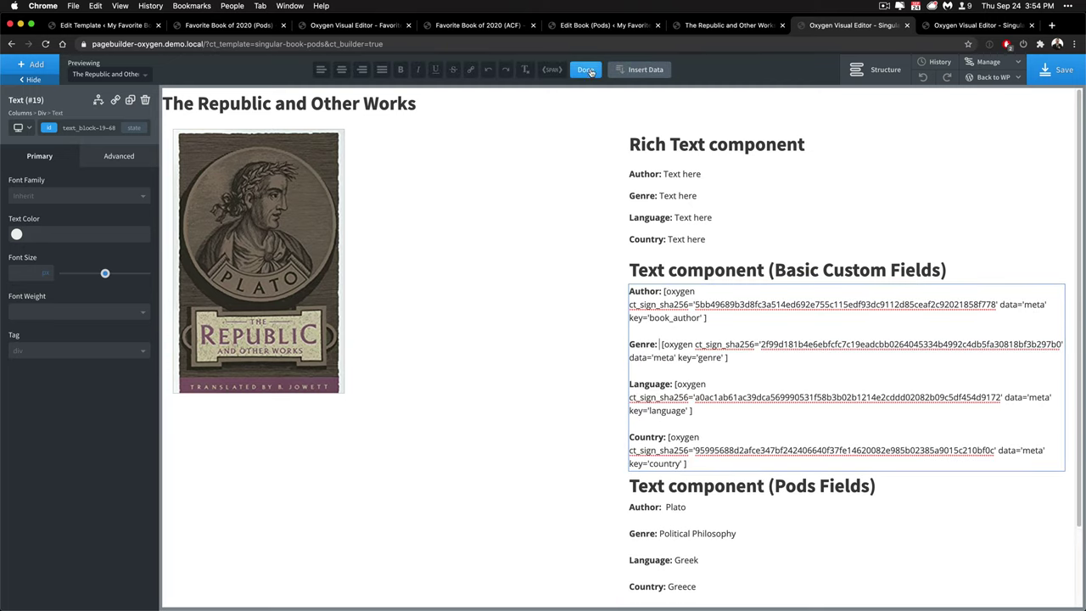
# Examine the Pods and Advanced Custom Field choices offered when inserting dynamic data into the text block
pyautogui.click(647, 71)
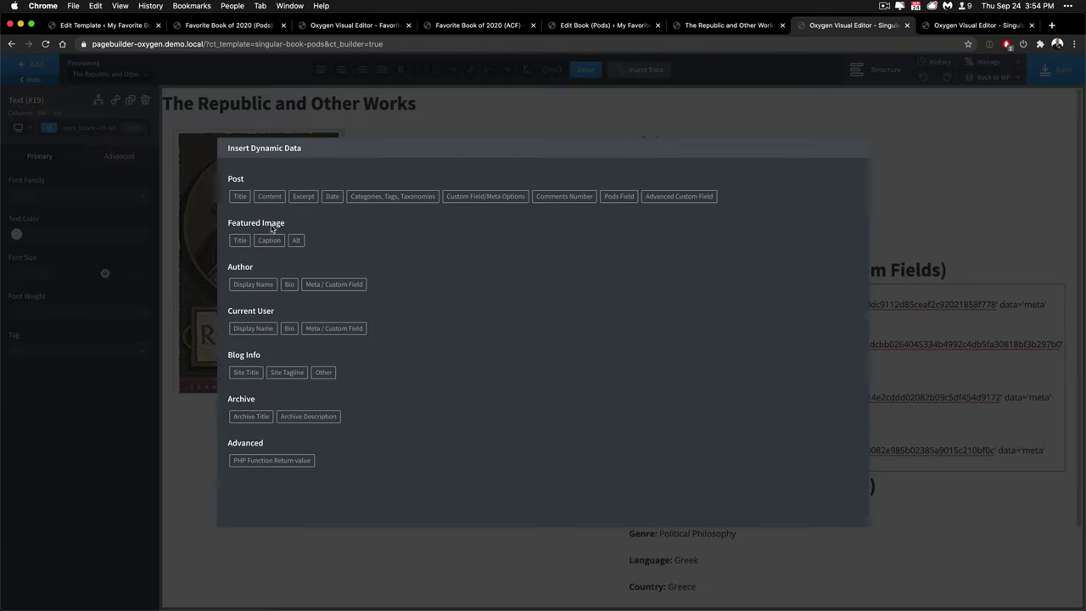
pyautogui.click(607, 199)
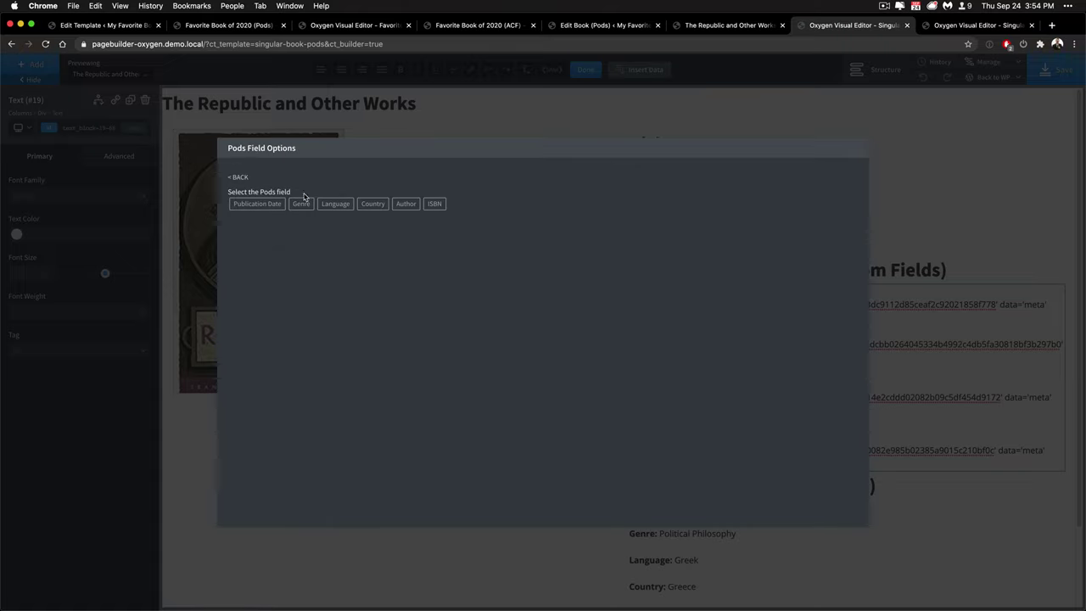
pyautogui.click(238, 177)
pyautogui.click(690, 198)
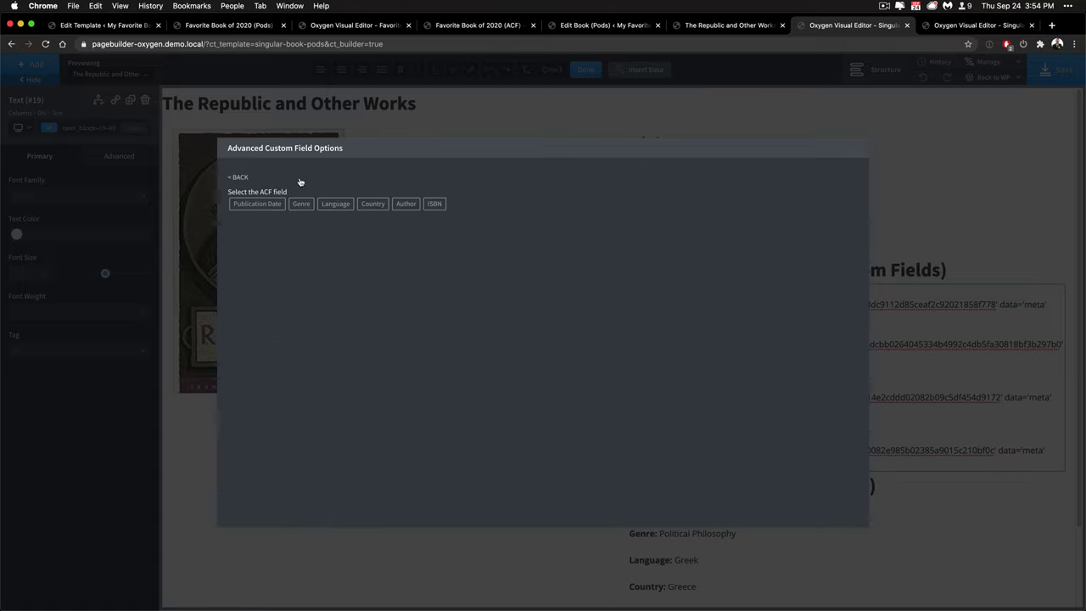
pyautogui.click(241, 178)
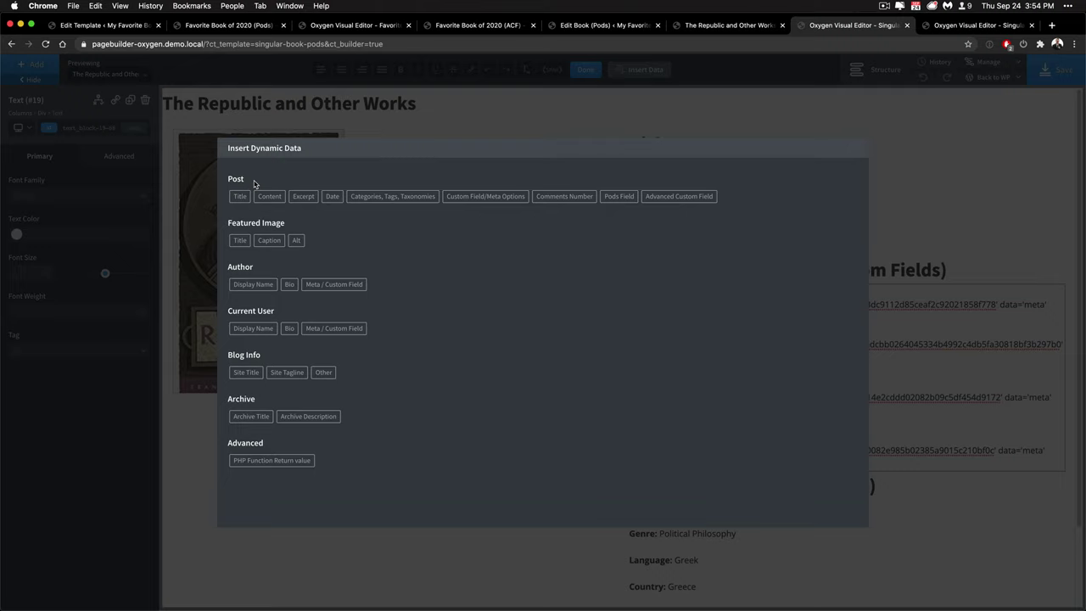
# Try to insert a basic custom field with the custom key isbn into the text block
pyautogui.click(500, 198)
pyautogui.click(252, 231)
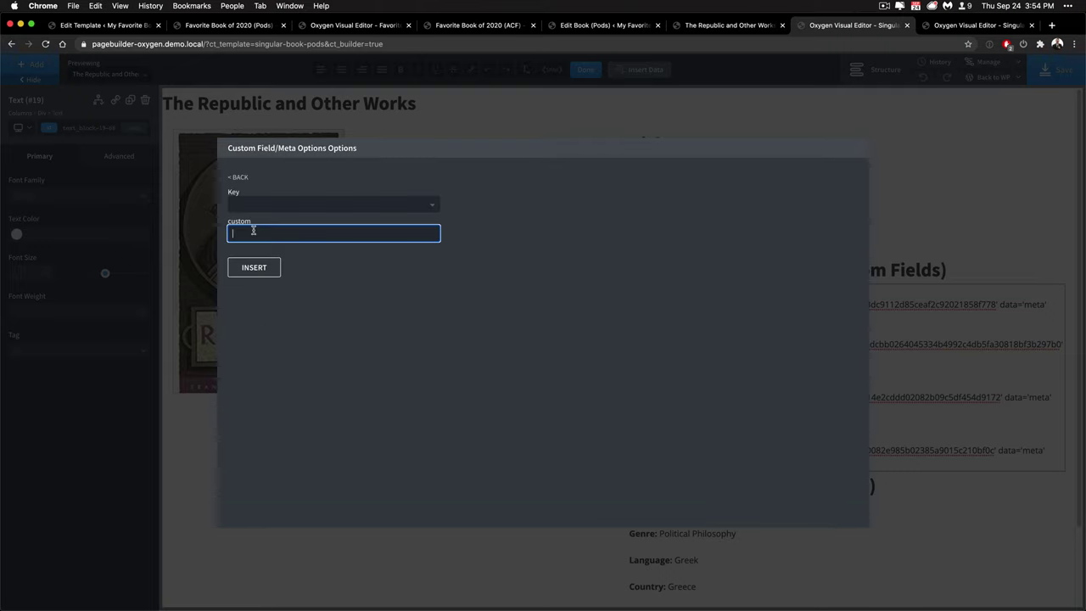
pyautogui.write('isbn')
pyautogui.press('Return')
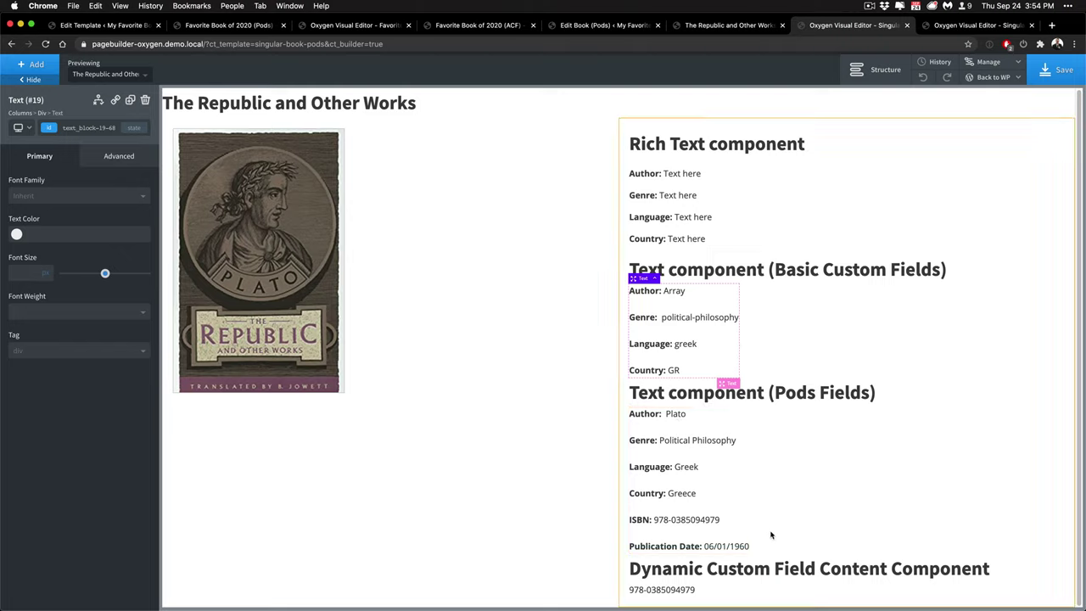
# Add a Text component at the end of the Dynamic Custom Field Content Component section and clear its placeholder text
pyautogui.click(705, 591)
pyautogui.click(677, 591)
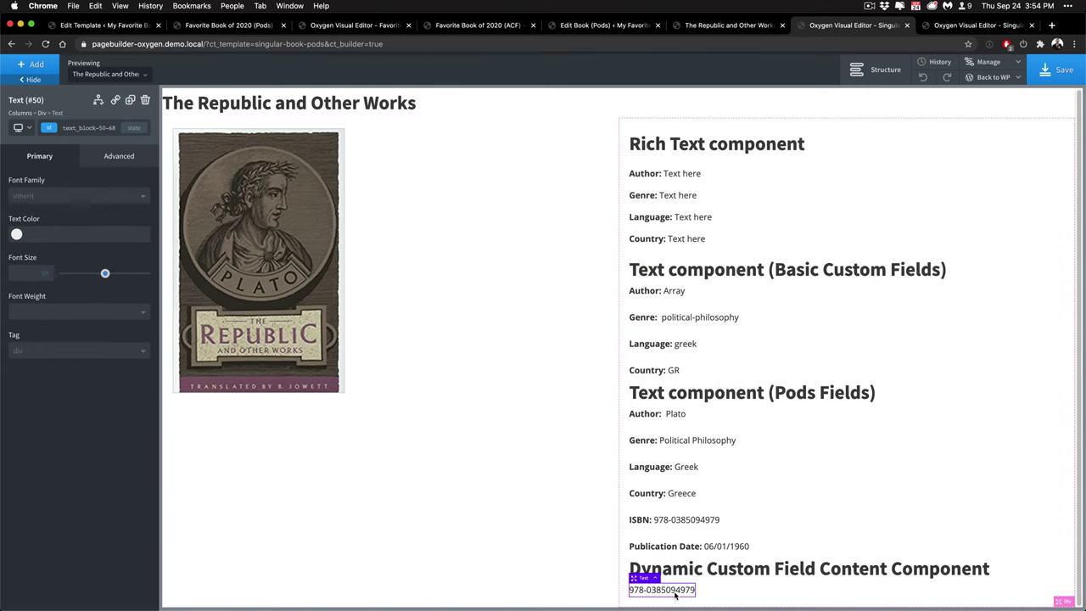
pyautogui.click(32, 65)
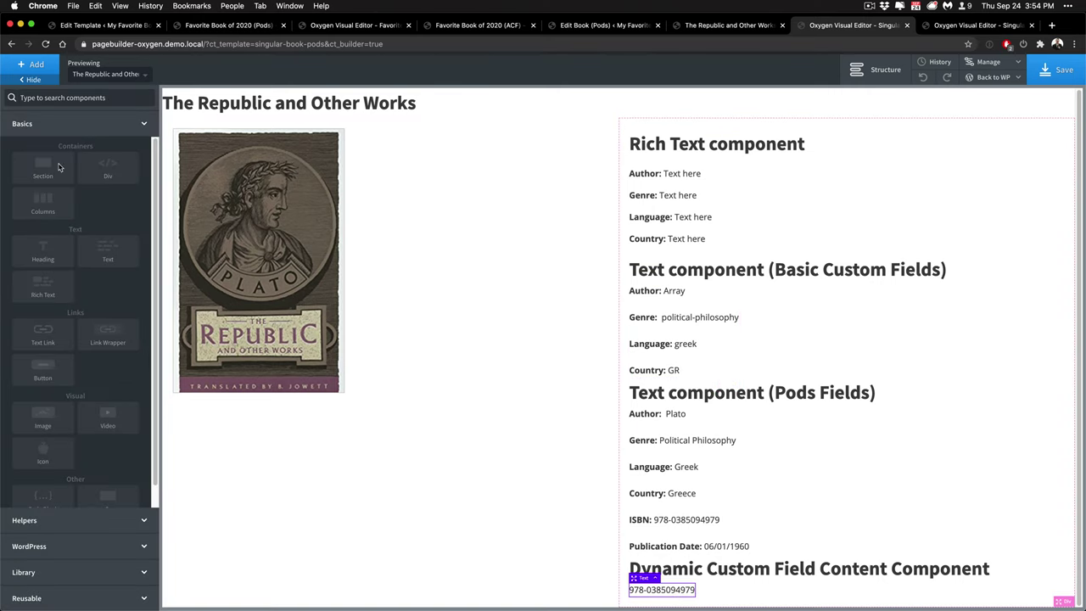
pyautogui.click(87, 256)
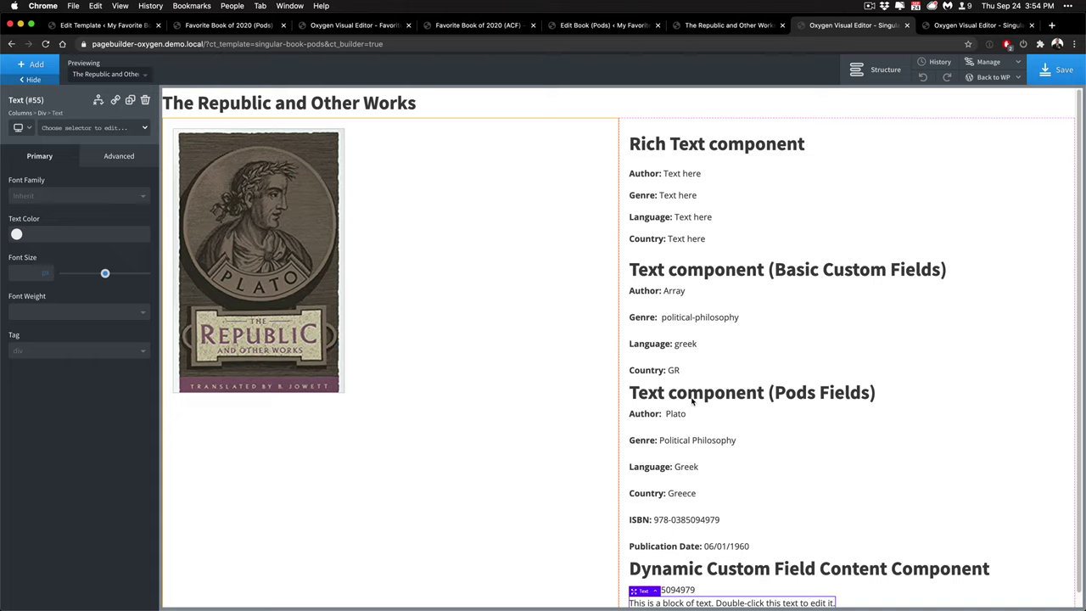
pyautogui.doubleClick(734, 591)
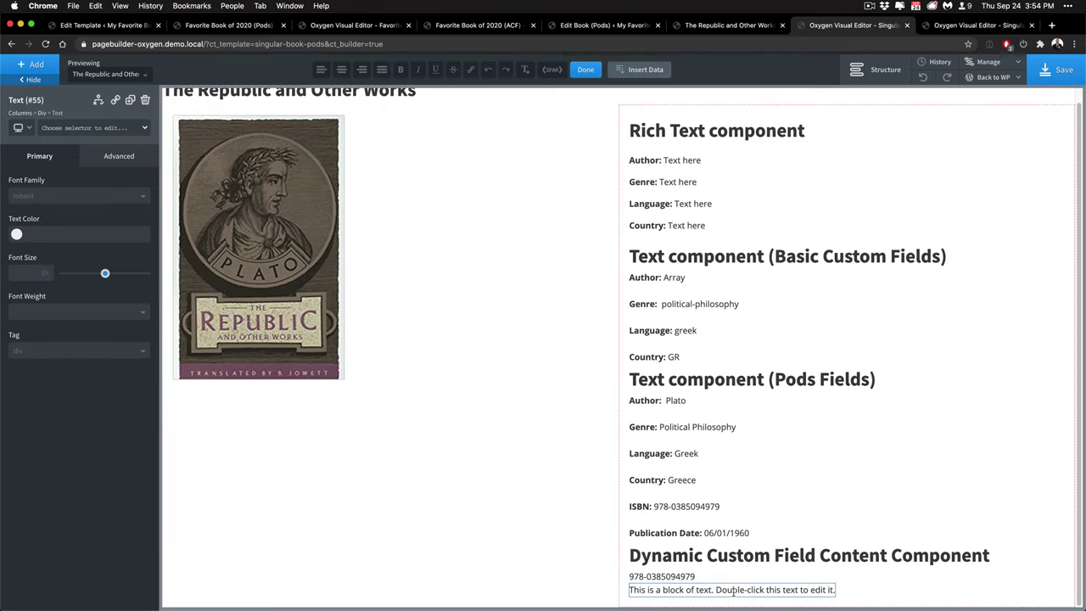
pyautogui.tripleClick(734, 591)
pyautogui.press('BackSpace')
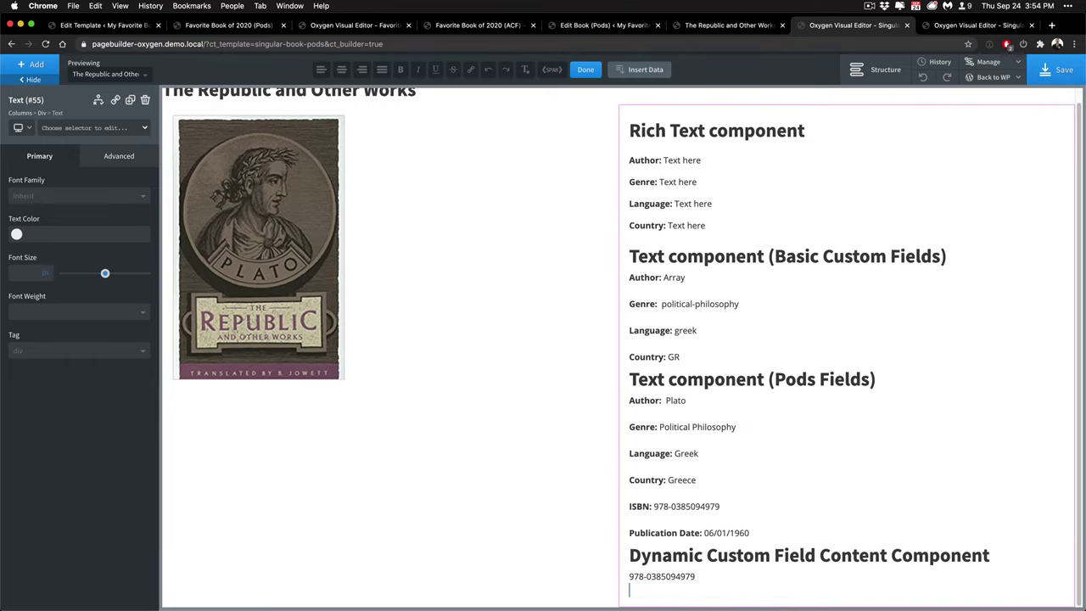
# Insert the ISBN Pods field as dynamic data in the new text block and finish editing it
pyautogui.click(644, 70)
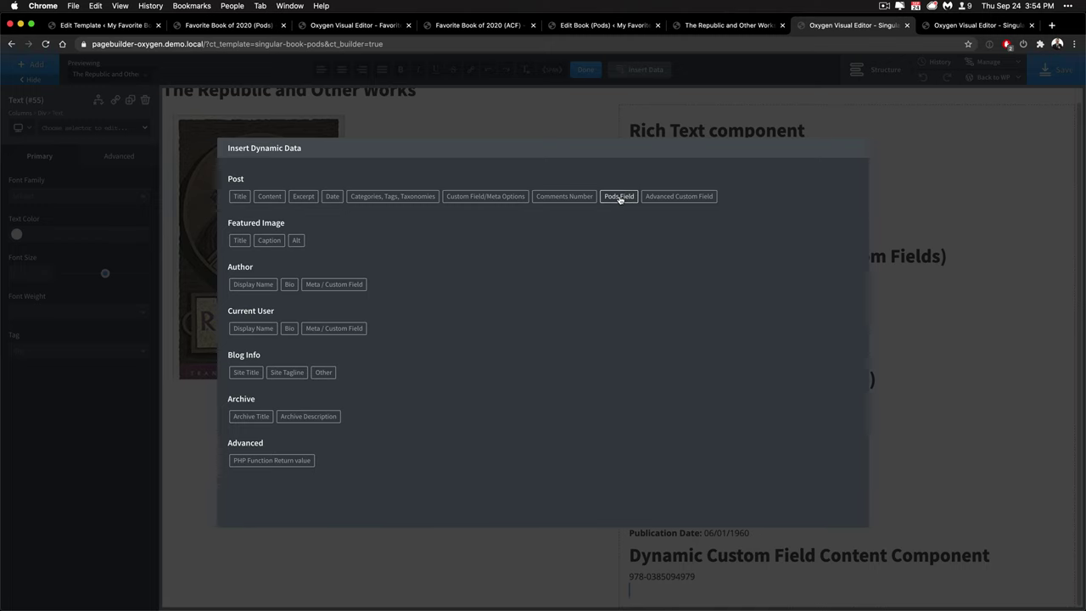
pyautogui.click(620, 195)
pyautogui.click(432, 207)
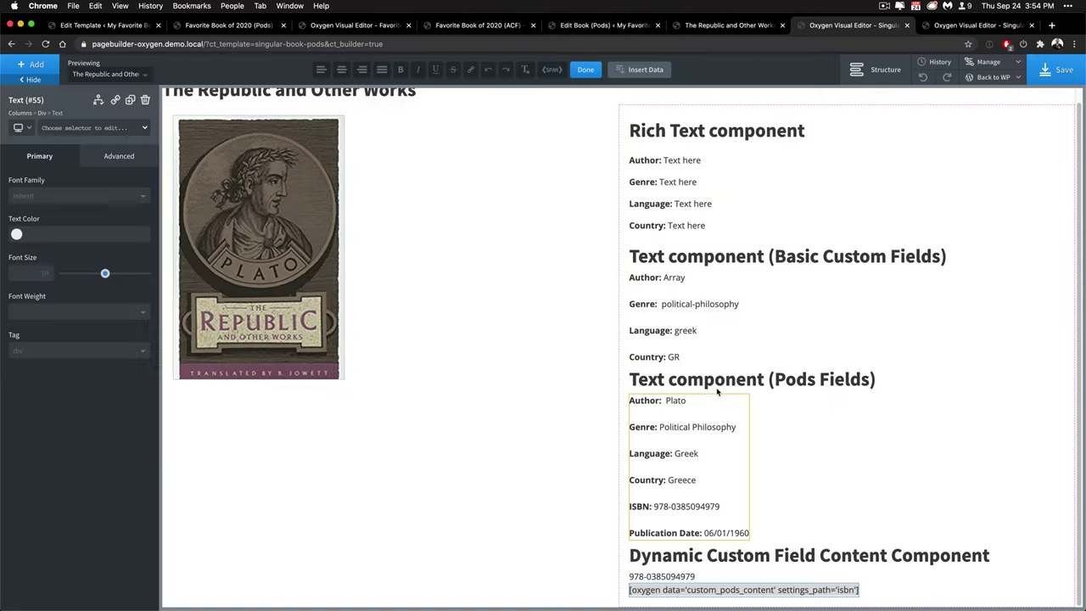
pyautogui.click(838, 526)
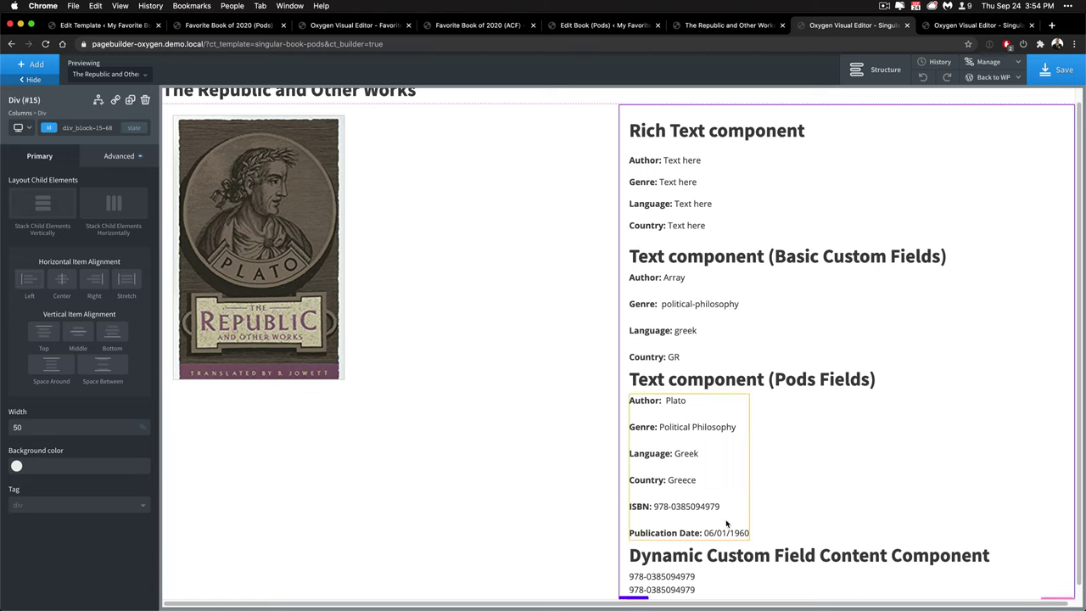
# Add another Text component directly below the new ISBN text block
pyautogui.click(674, 589)
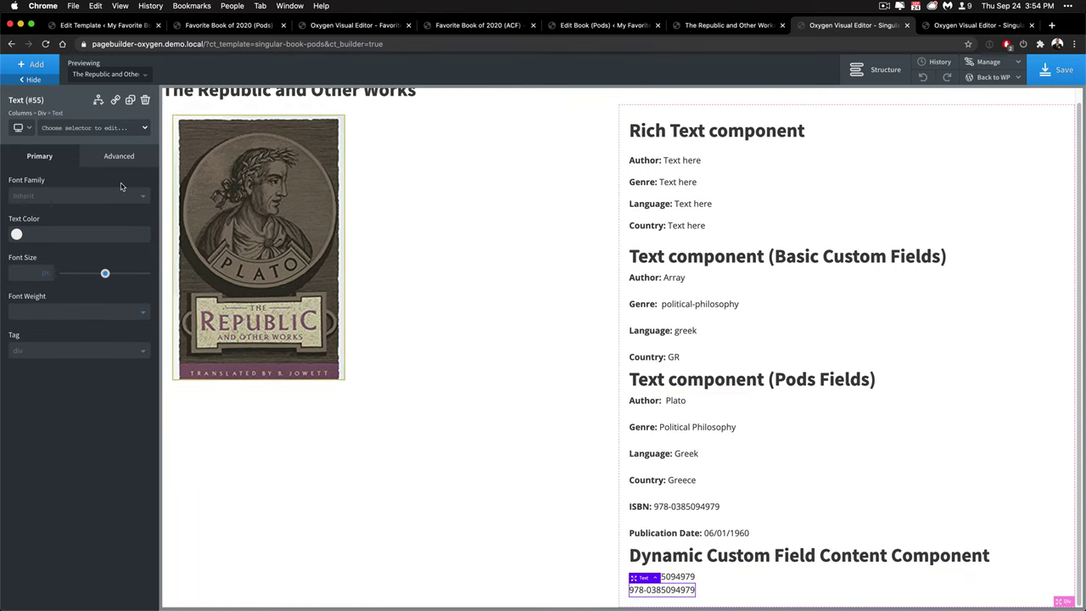
pyautogui.click(34, 66)
pyautogui.click(123, 261)
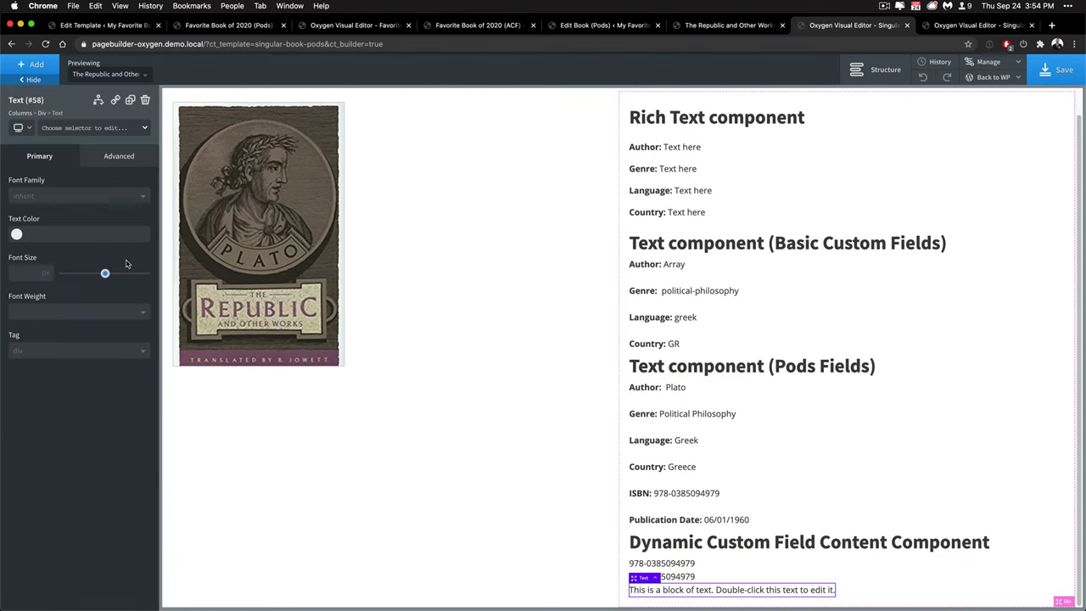
# Add a WordPress dynamic data Custom field component with the custom key isbn to the Dynamic Custom Field Content Component section
pyautogui.click(35, 63)
pyautogui.scroll(-1, 43, 314)
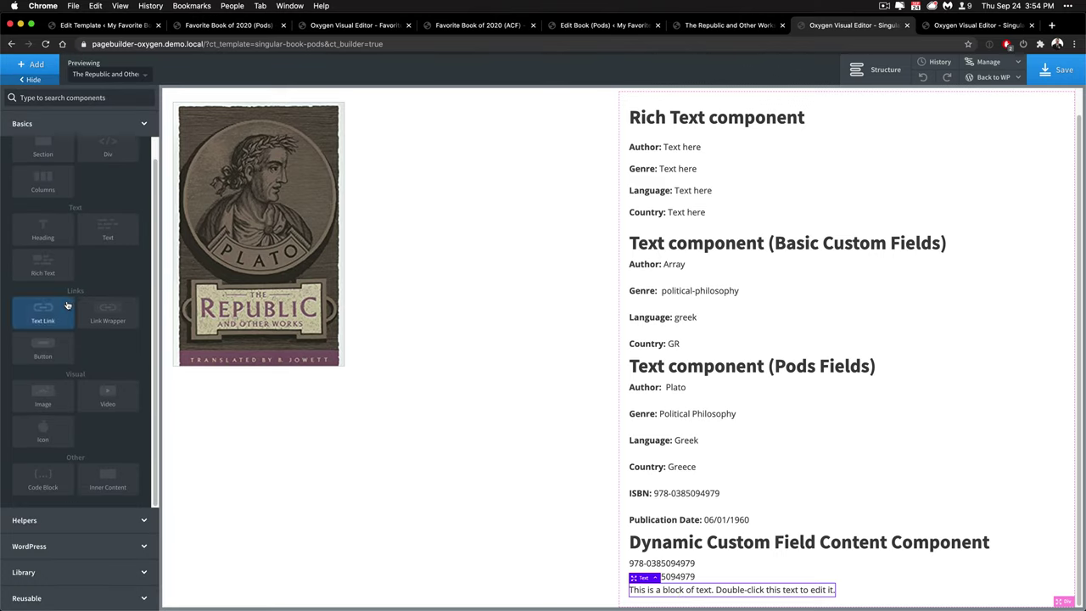
pyautogui.click(44, 545)
pyautogui.click(49, 360)
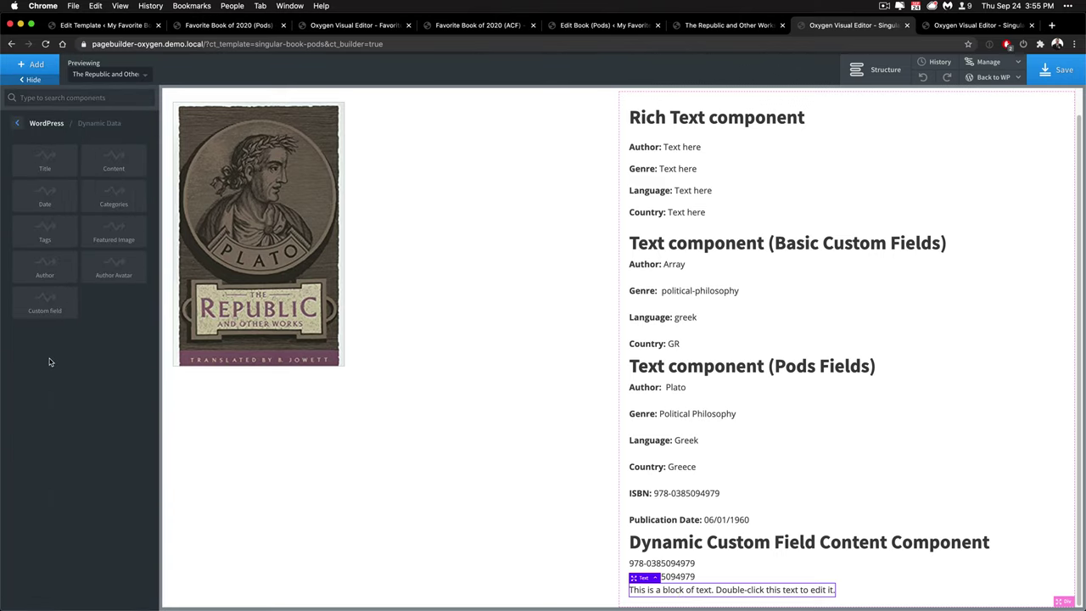
pyautogui.click(40, 306)
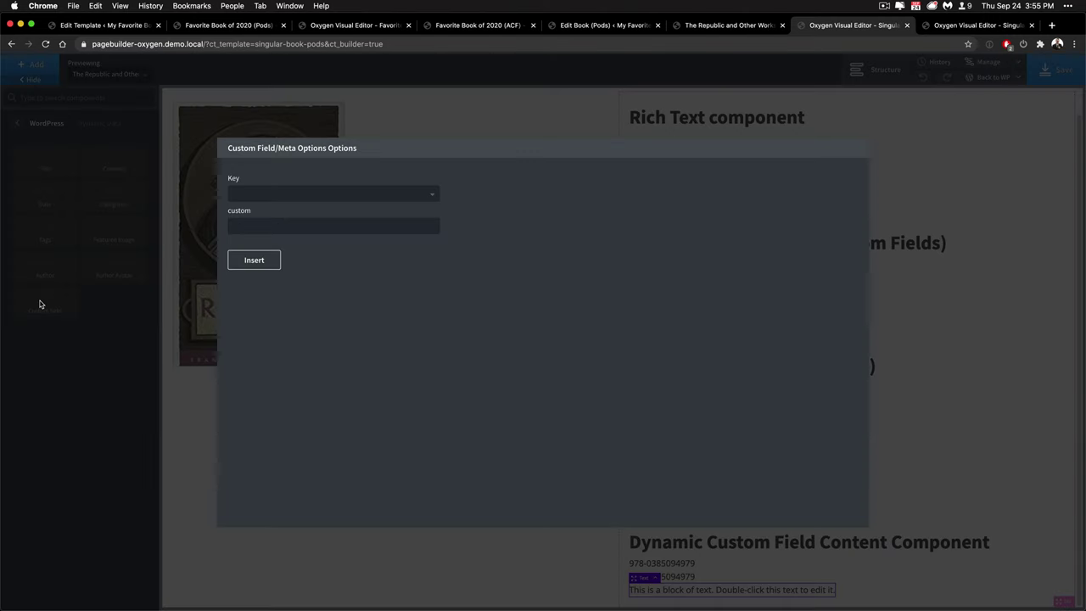
pyautogui.click(242, 227)
pyautogui.write('isbn')
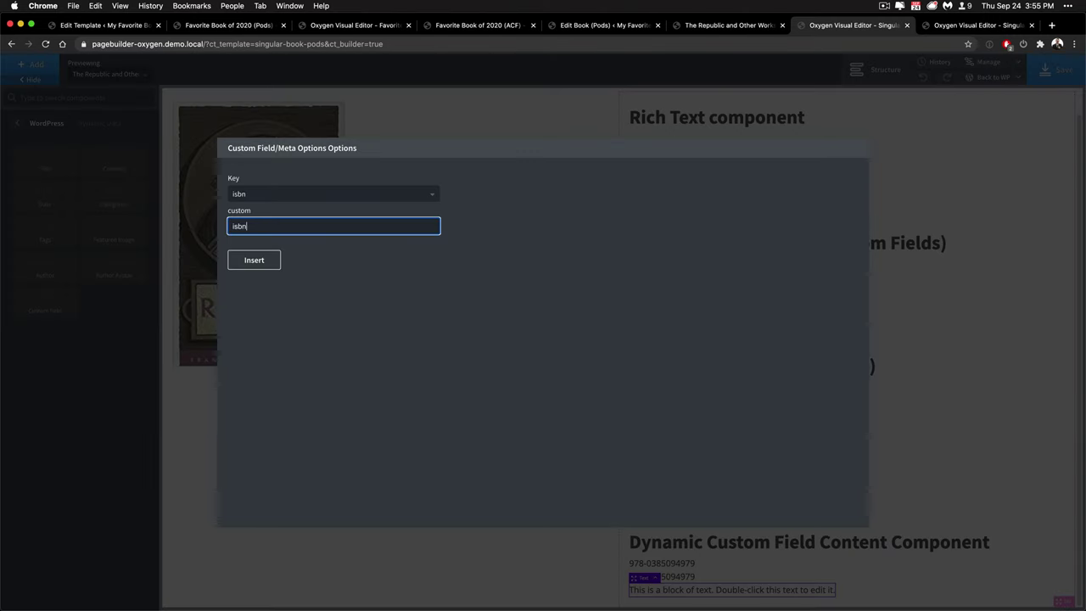
pyautogui.click(259, 259)
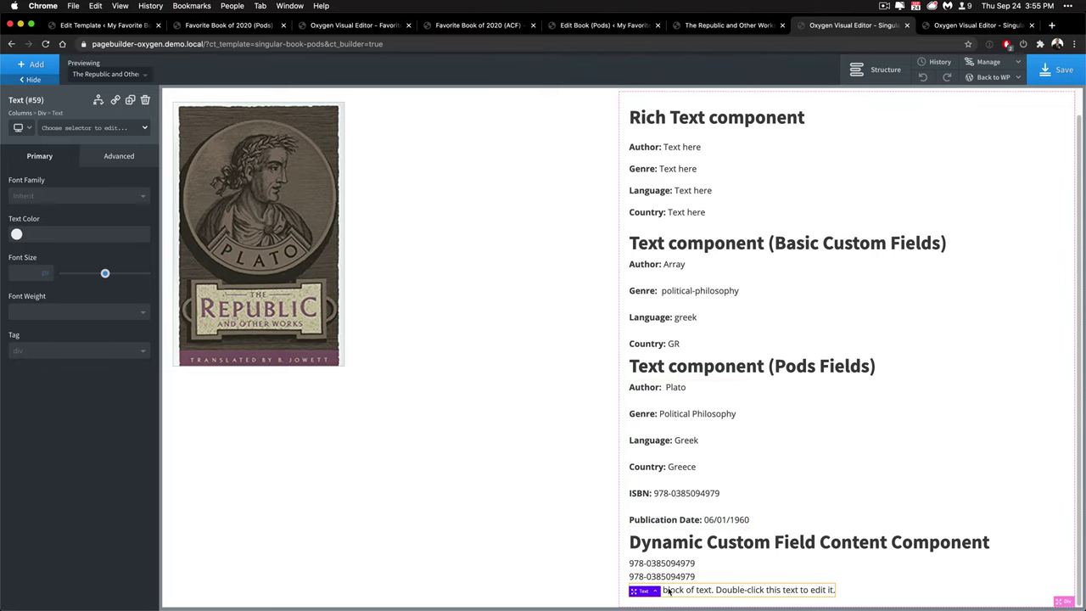
# Delete the placeholder text block and the duplicate ISBN text block under the Dynamic Custom Field Content Component heading
pyautogui.click(661, 591)
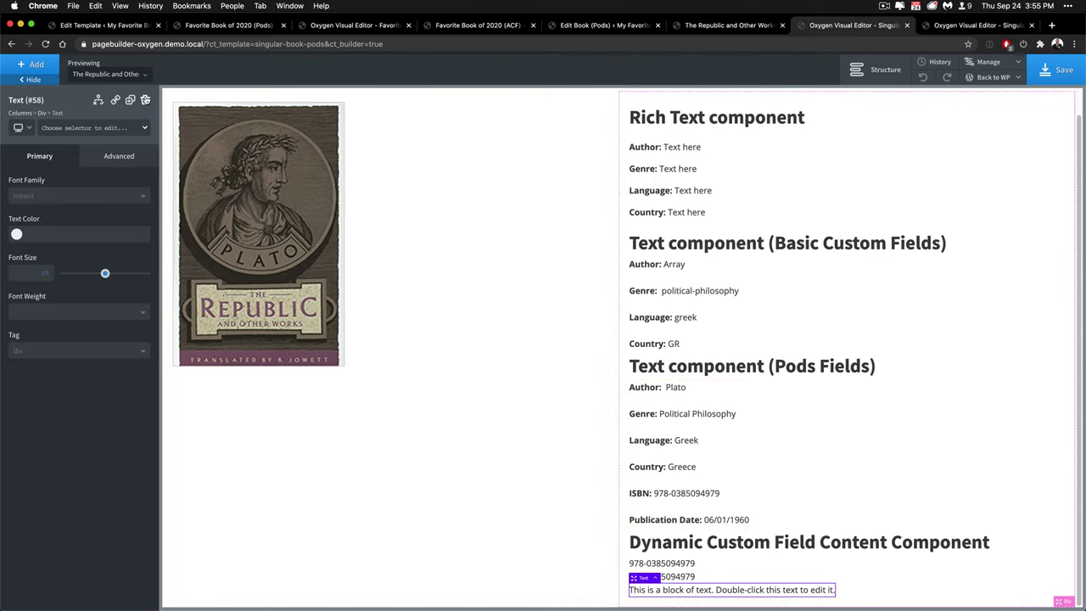
pyautogui.click(145, 99)
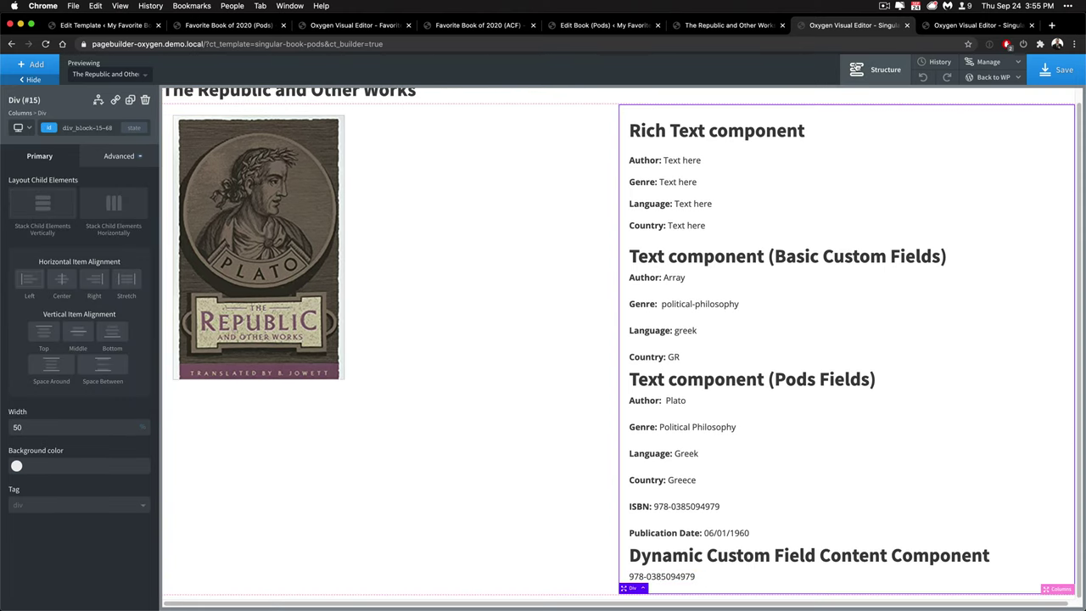
# Show the page structure, expand the div holding the custom field sections, and examine its last two text elements
pyautogui.click(878, 69)
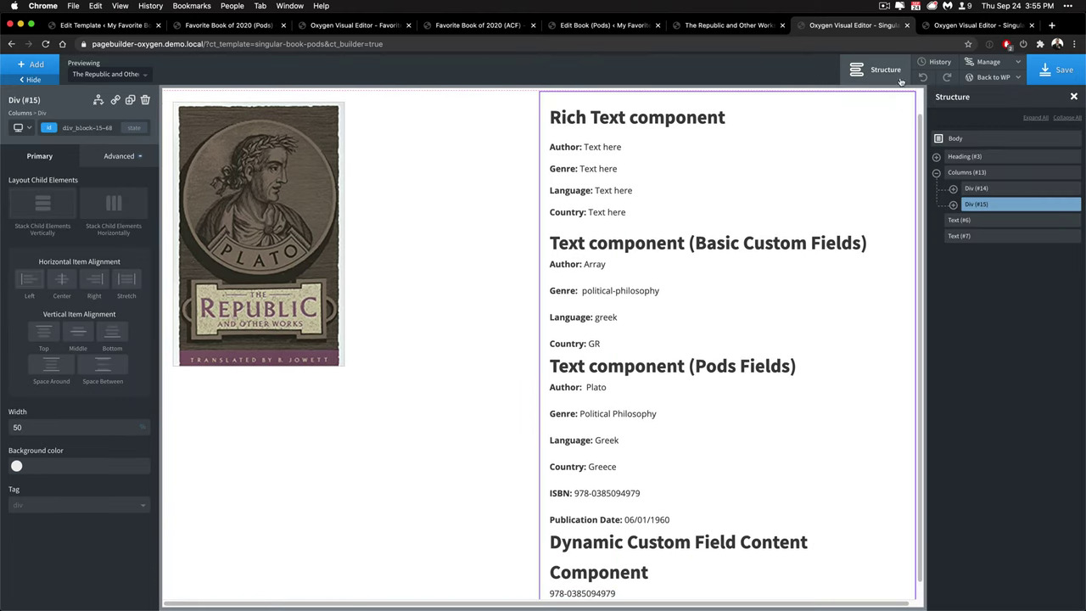
pyautogui.click(952, 221)
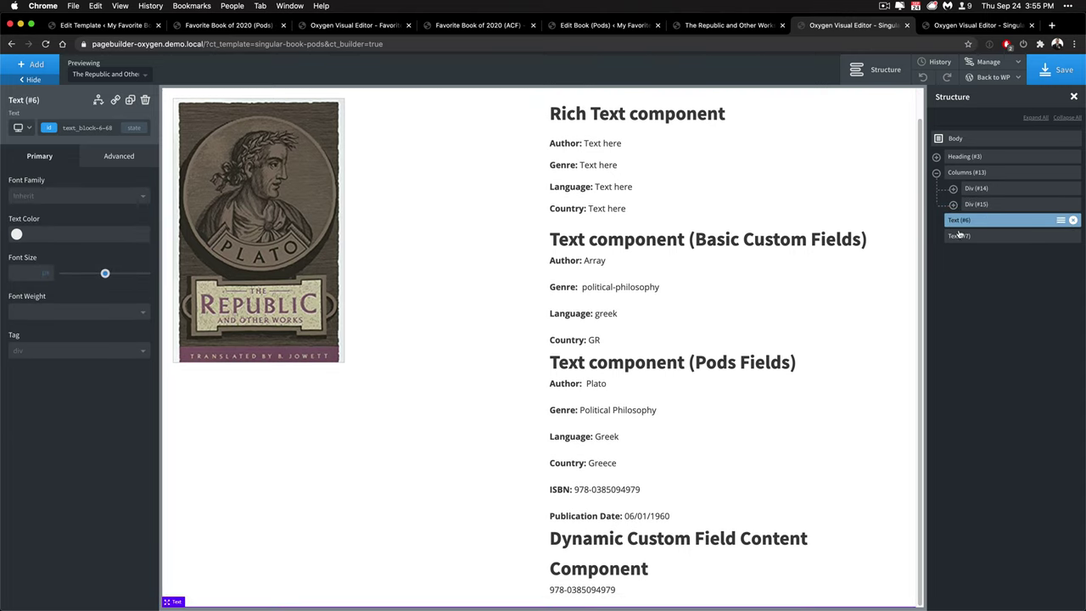
pyautogui.click(960, 236)
pyautogui.click(957, 204)
pyautogui.click(952, 205)
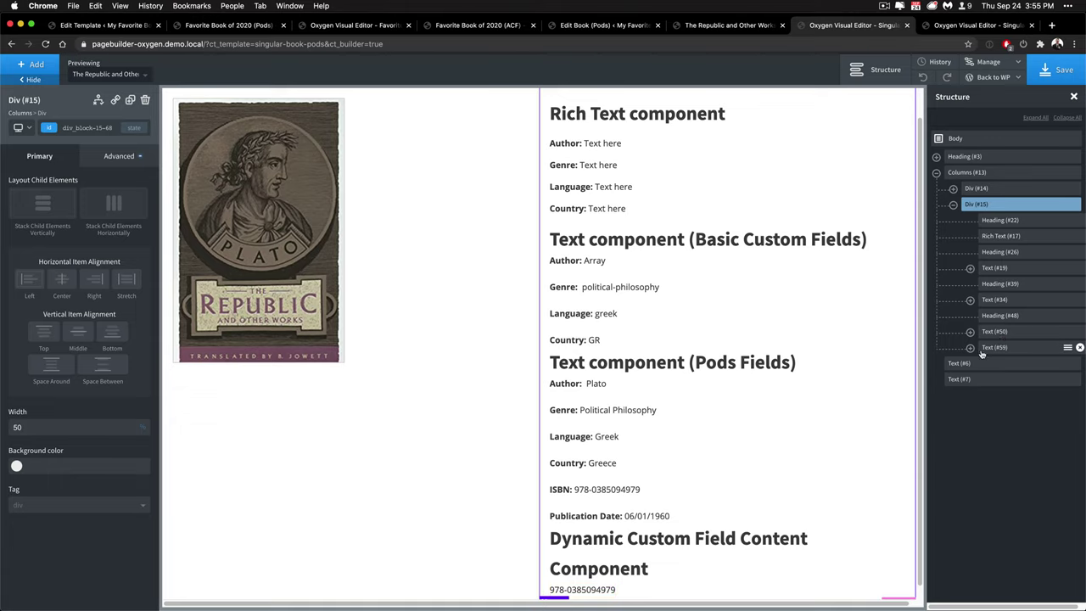
pyautogui.click(990, 349)
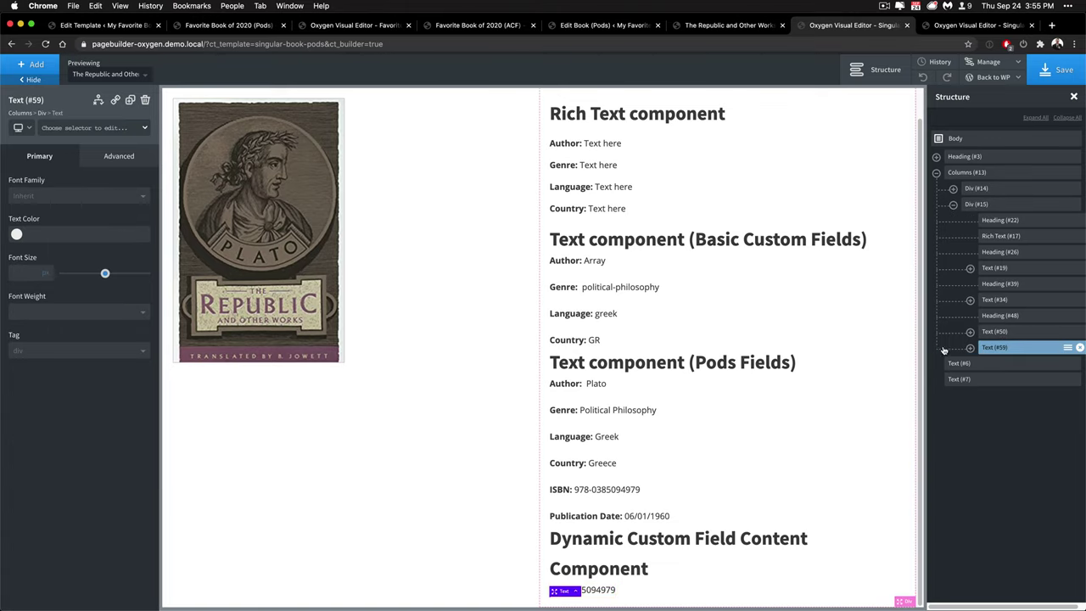
pyautogui.click(1008, 332)
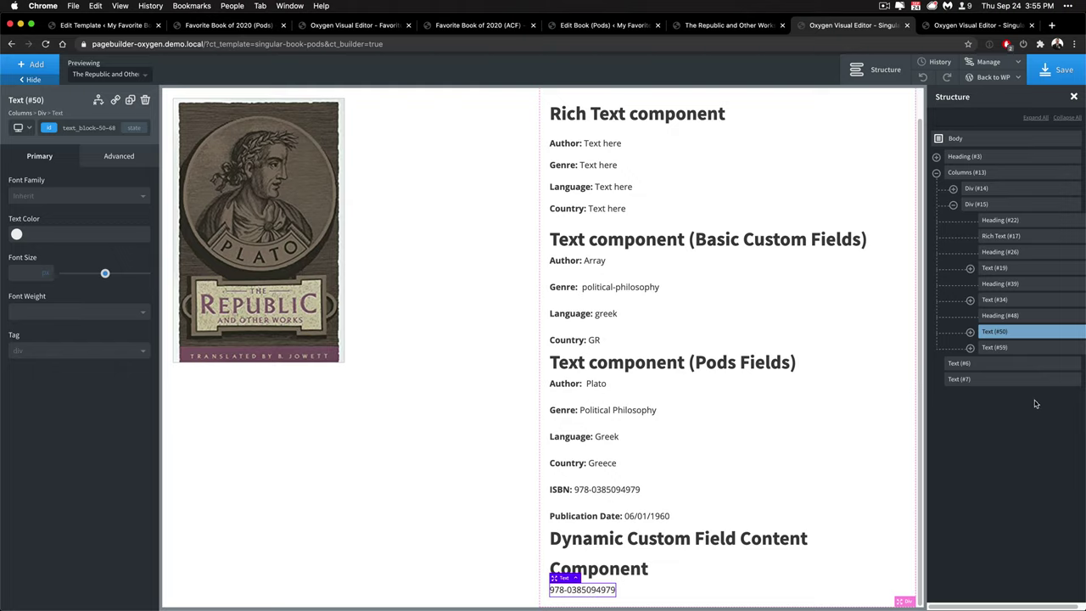
pyautogui.click(1006, 347)
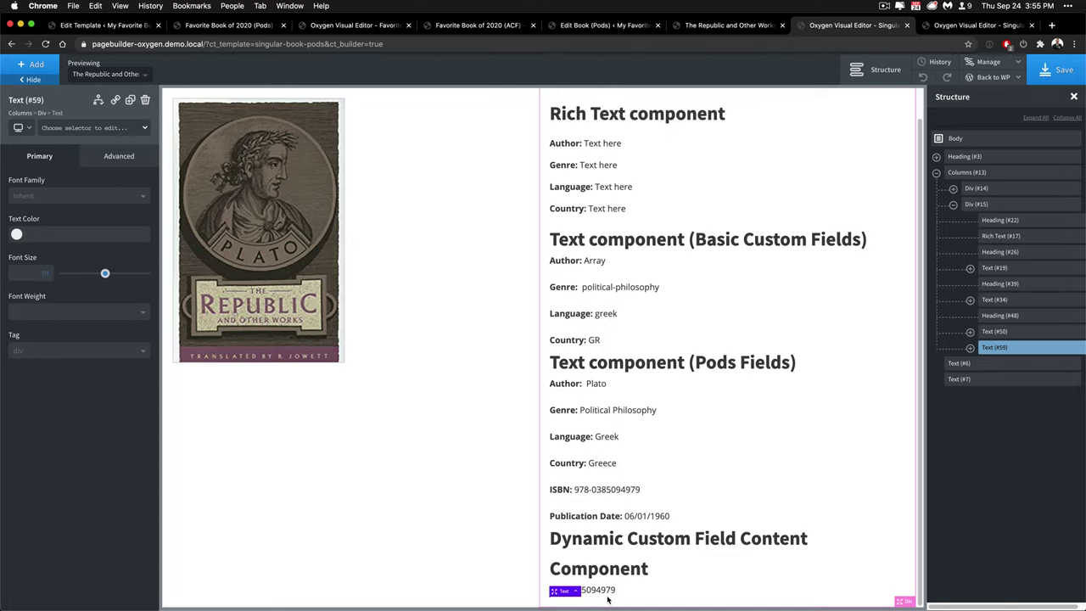
# Save the Pods book template and switch to the ACF book template open in the Oxygen editor
pyautogui.click(1072, 76)
pyautogui.click(945, 27)
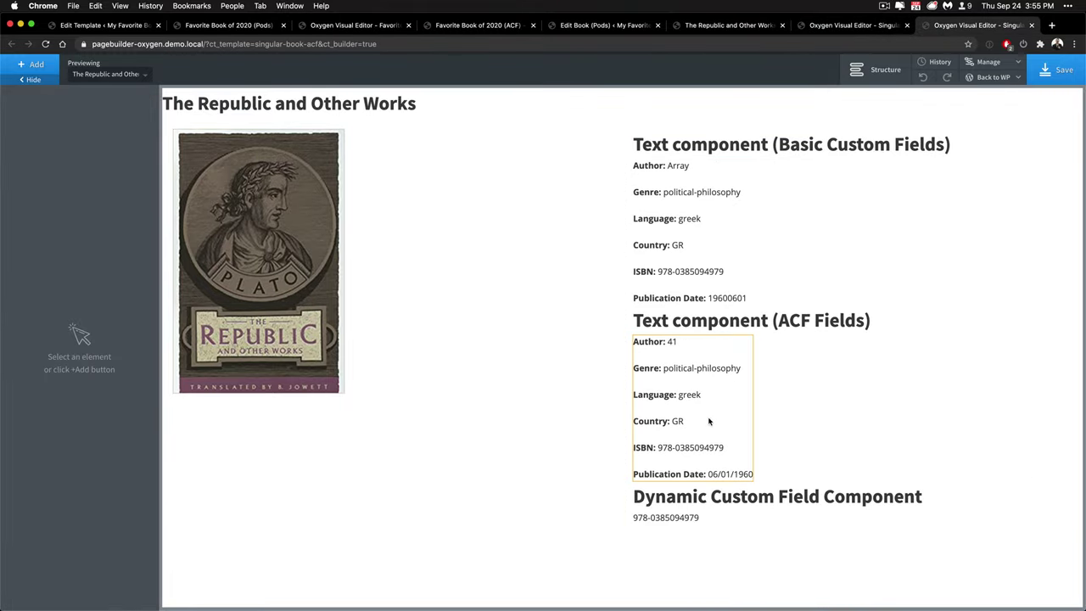